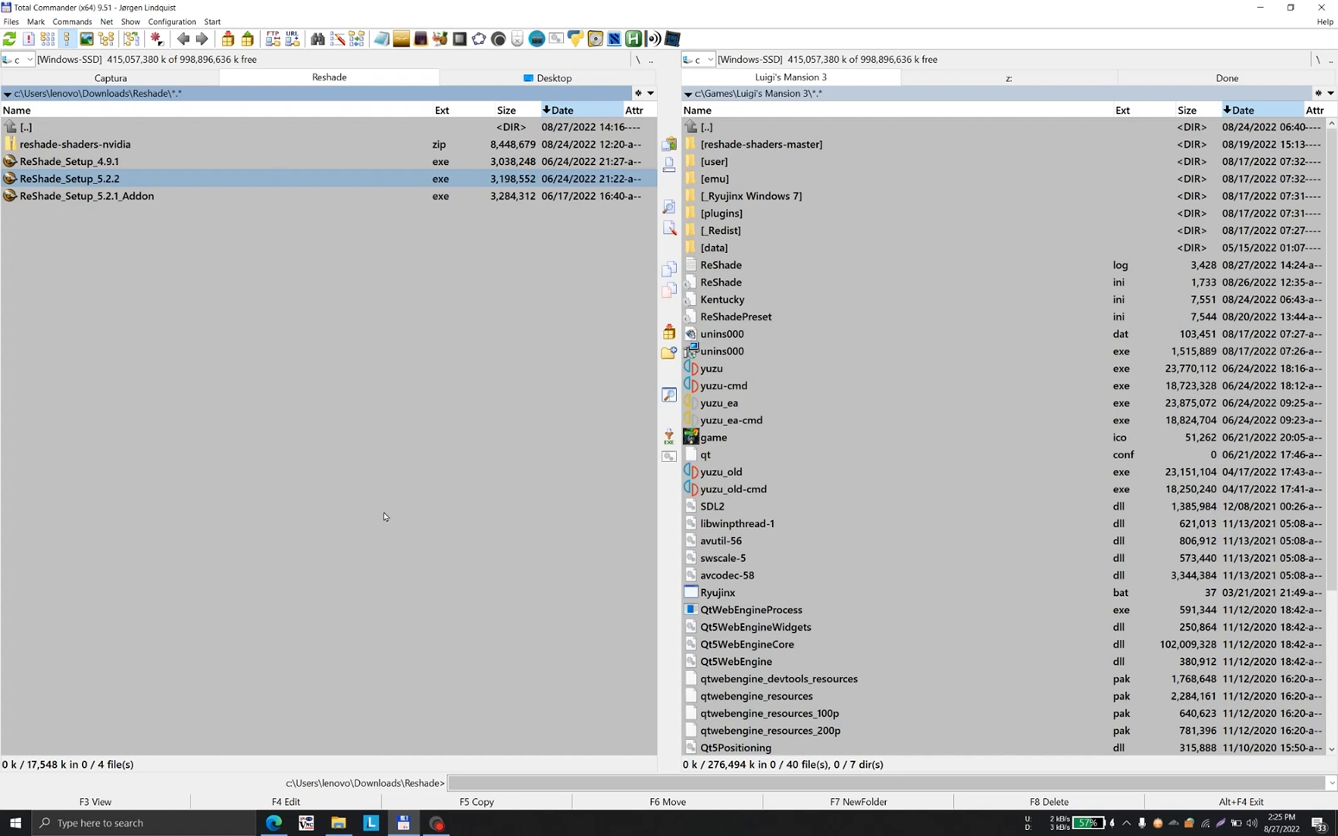
# Launch yuzu from the Luigi's Mansion 3 game folder in the right panel.
pyautogui.click(748, 370)
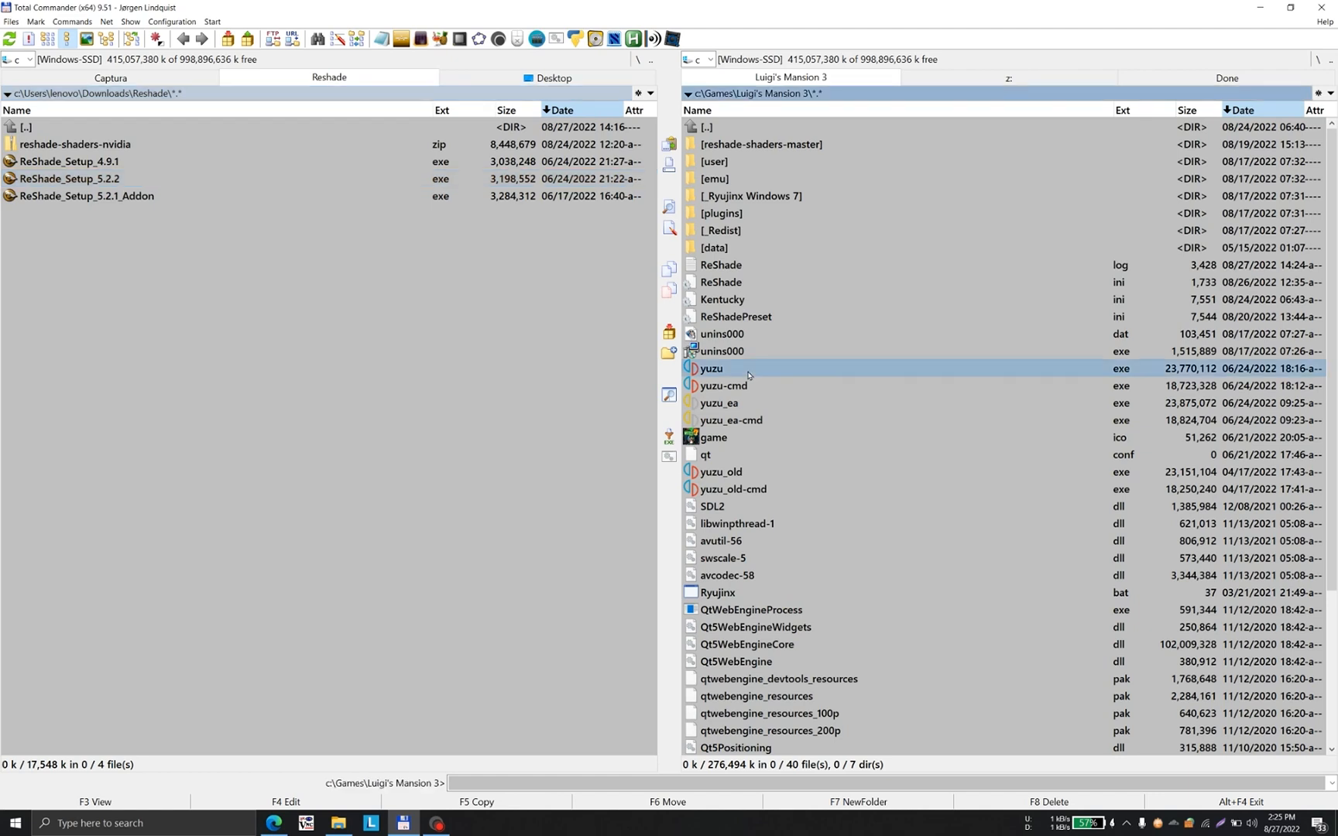
pyautogui.click(758, 405)
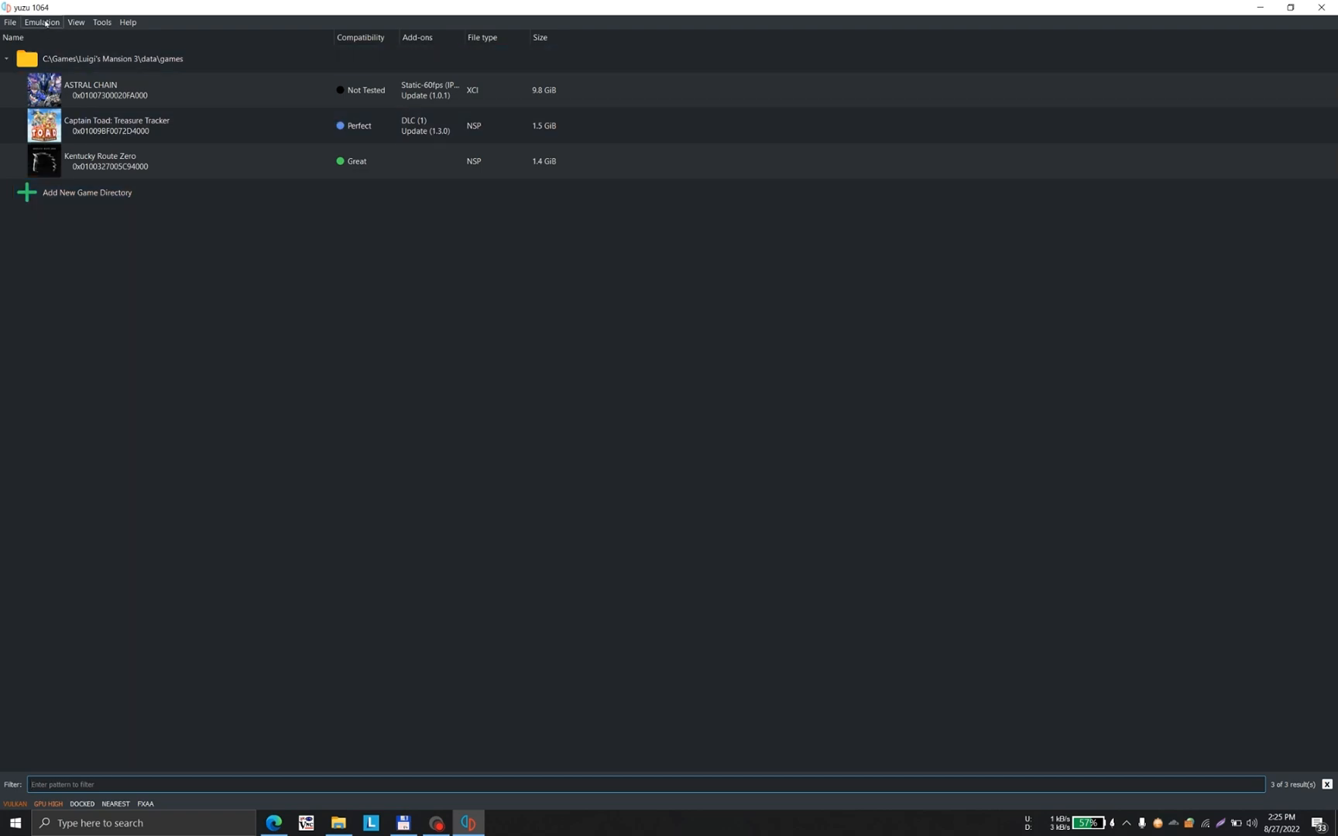
pyautogui.click(42, 22)
pyautogui.click(76, 91)
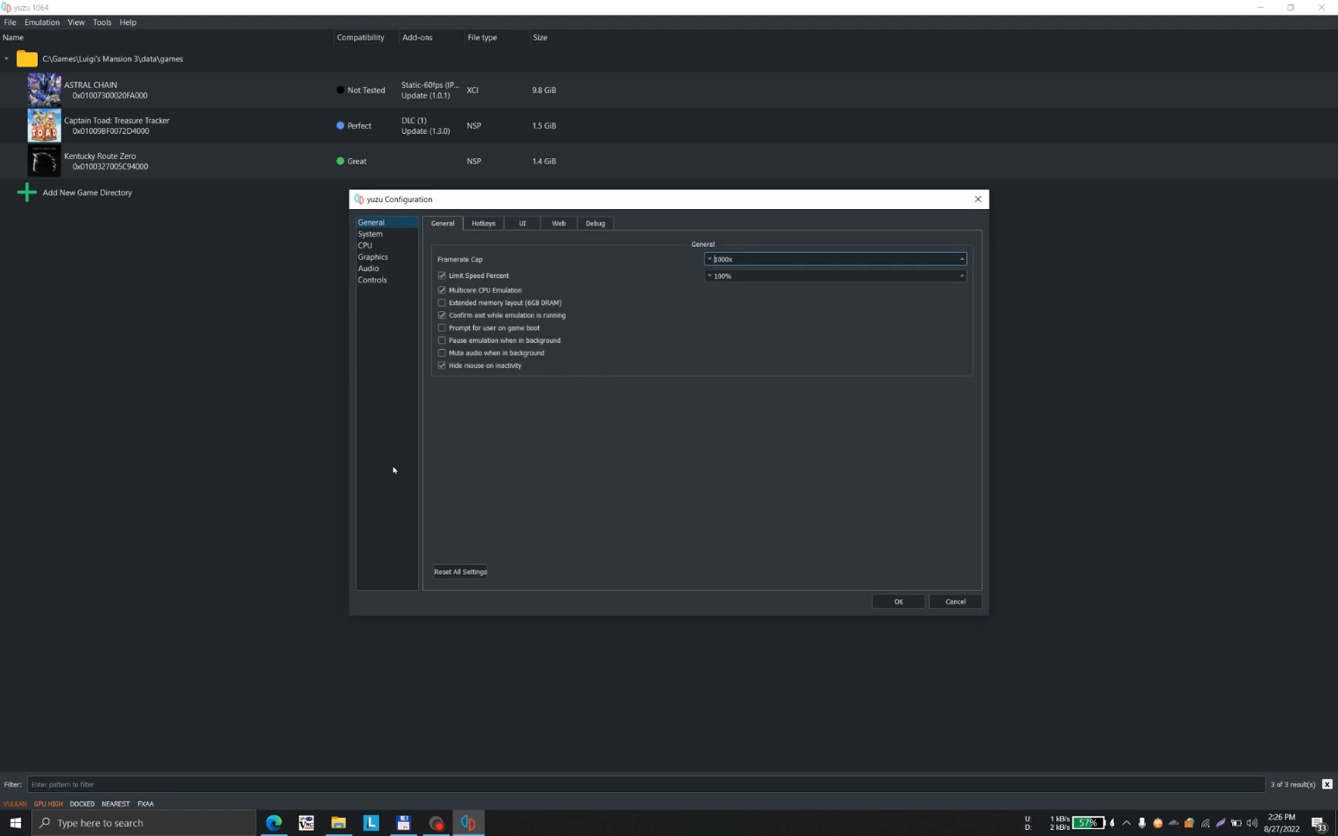
pyautogui.click(365, 246)
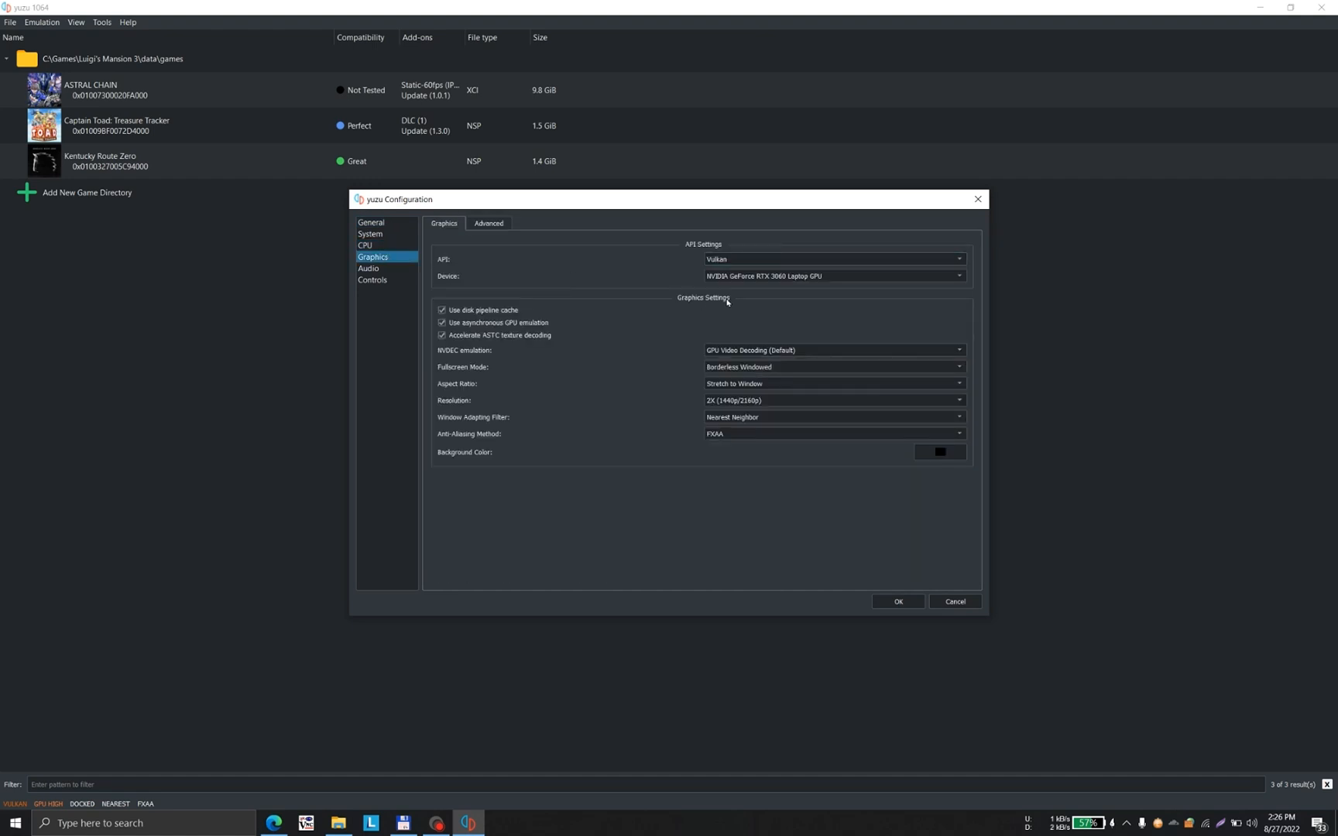
pyautogui.click(954, 601)
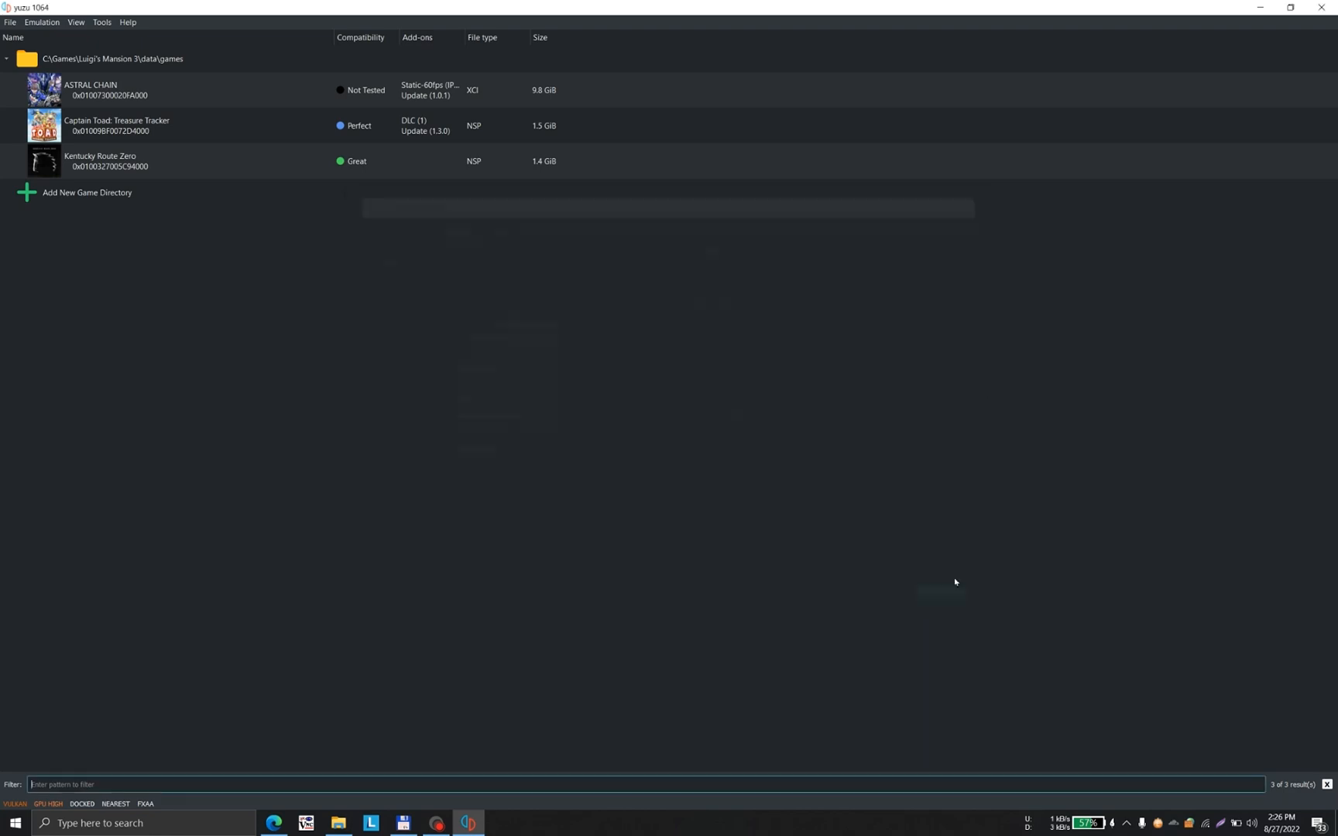
pyautogui.click(1320, 8)
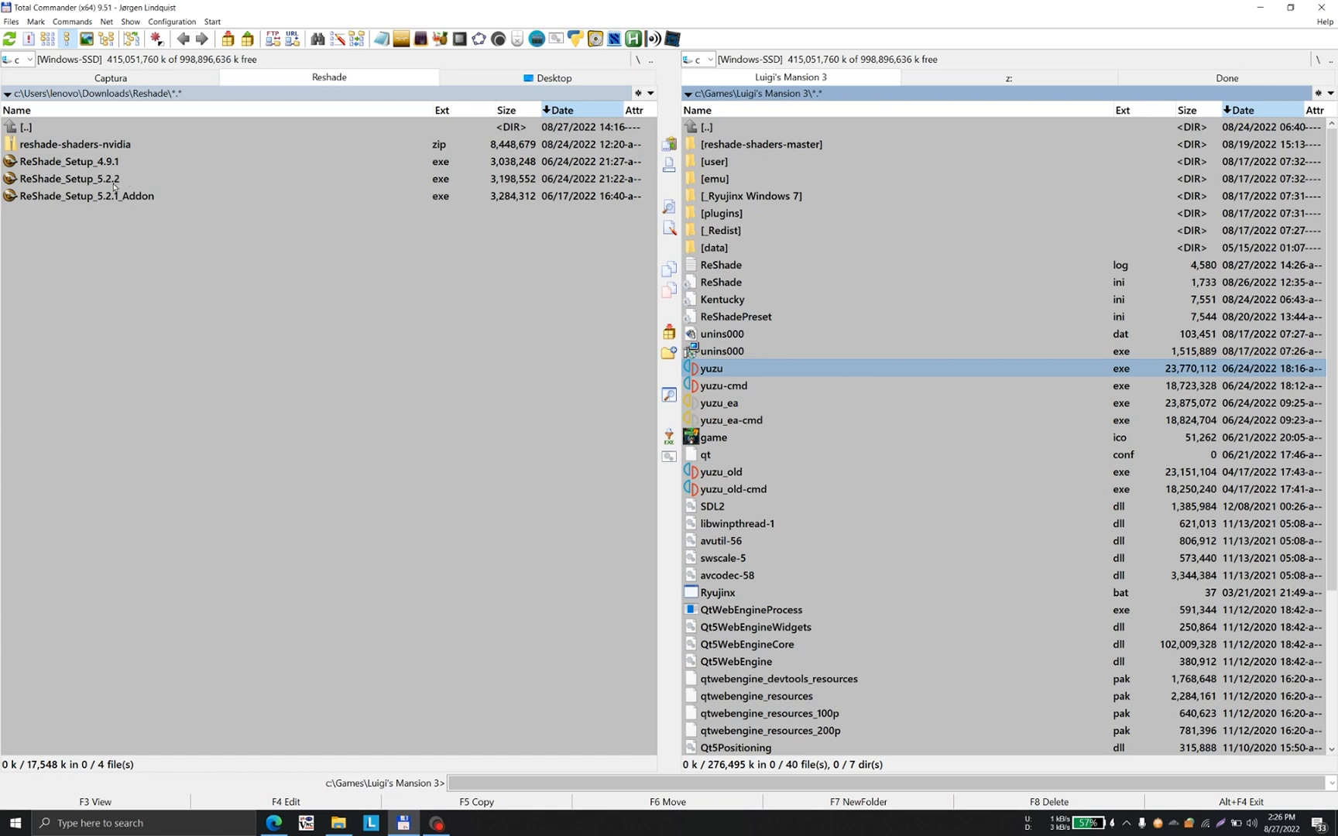
# Start ReShade_Setup_5.2.2.exe from the left panel and move its window to the left.
pyautogui.click(91, 180)
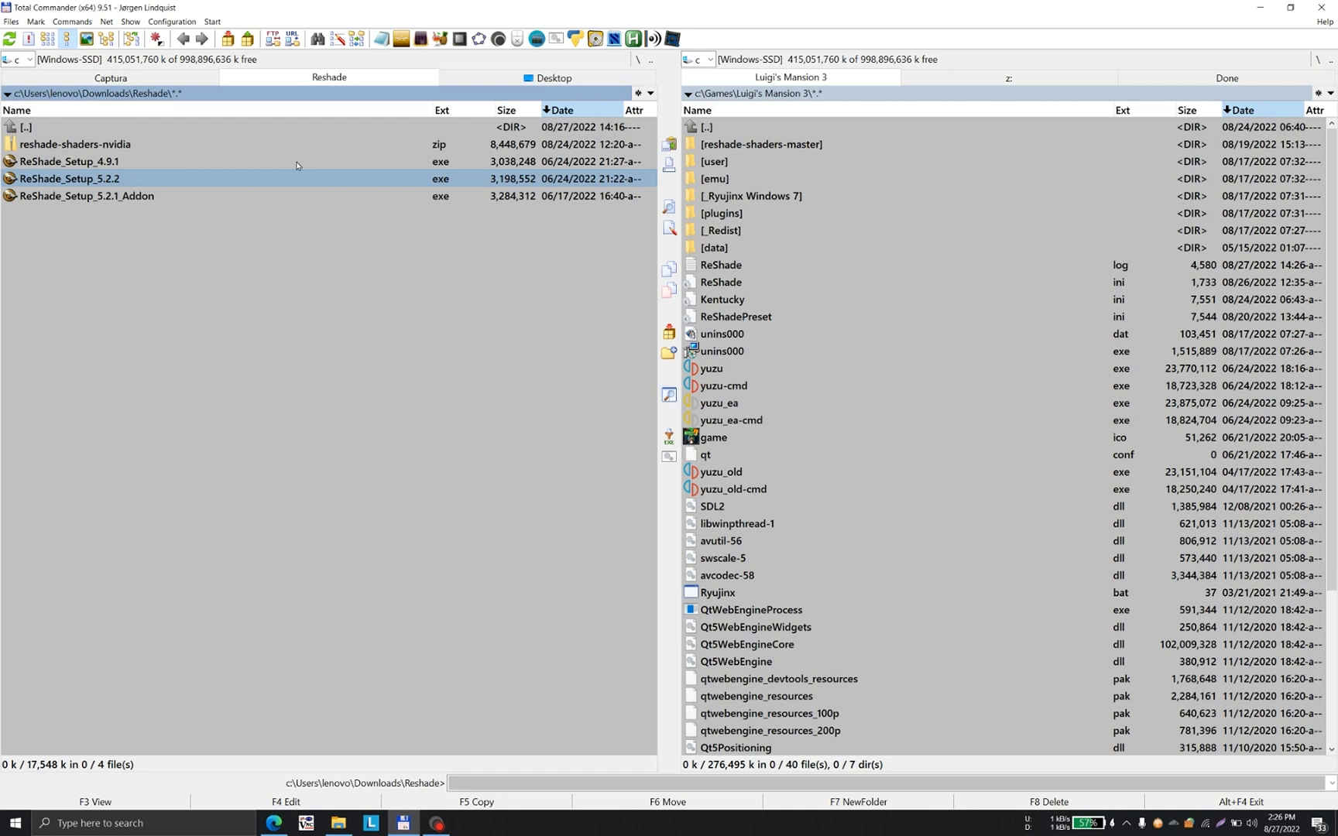
pyautogui.doubleClick(167, 179)
pyautogui.moveTo(685, 197); pyautogui.dragTo(315, 260)
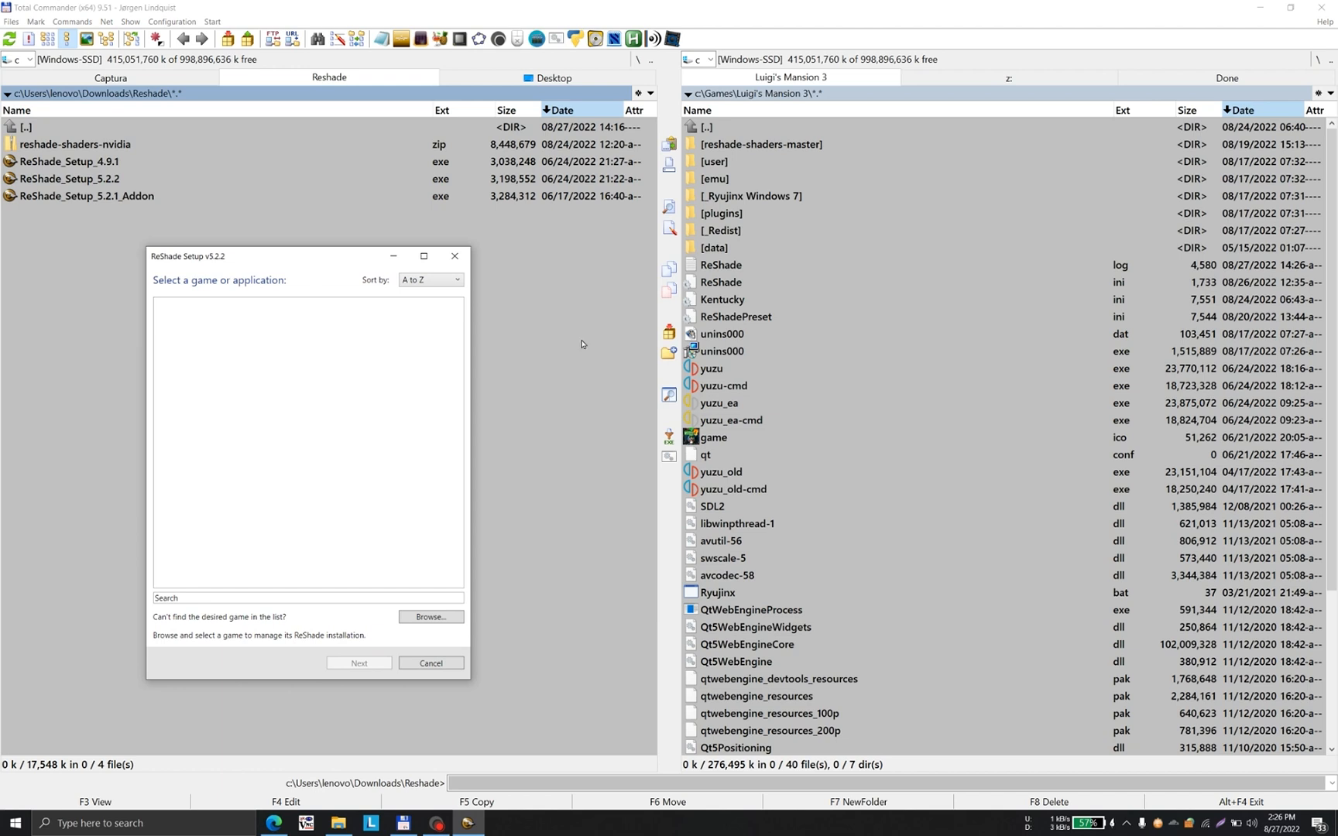
# Set yuzu.exe as ReShade's target application by pasting its path, and continue to the API page.
pyautogui.click(771, 369)
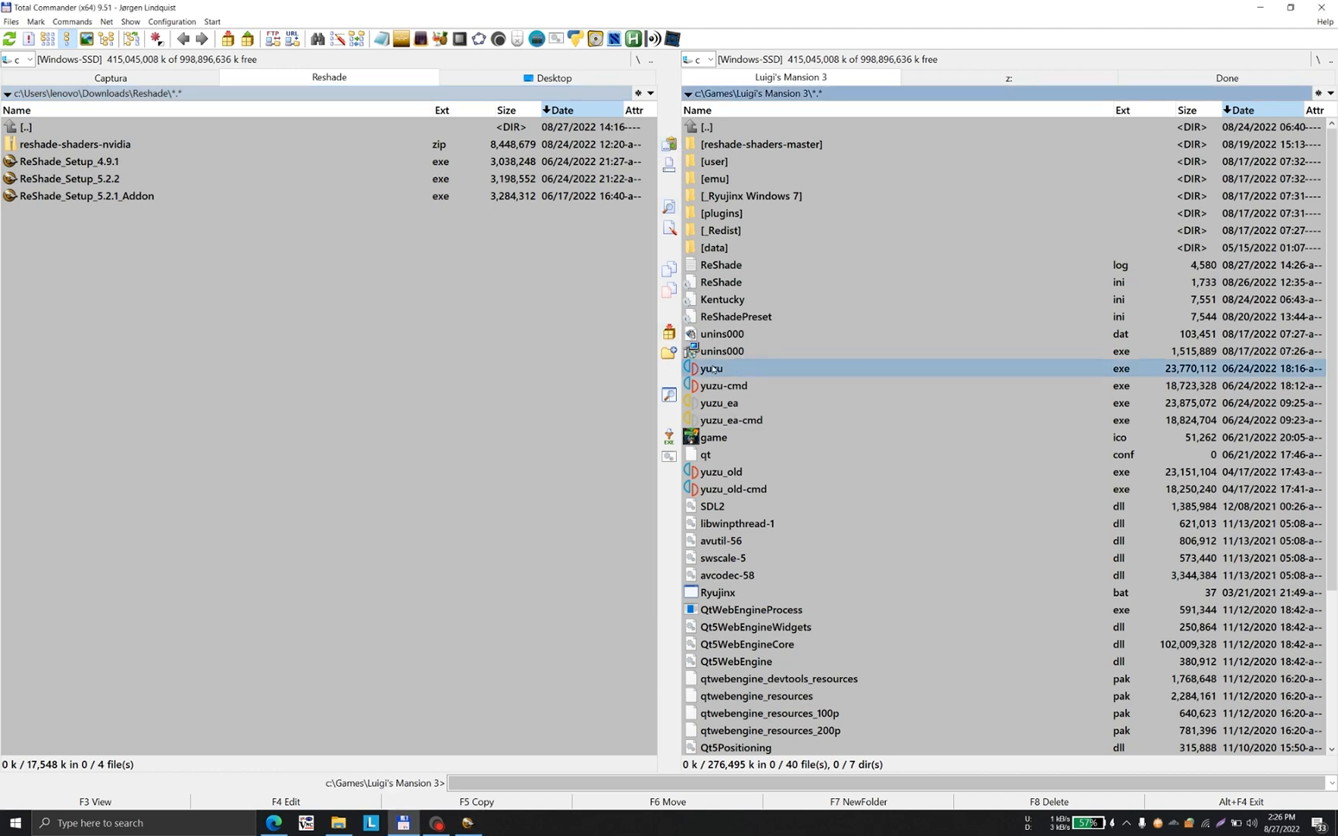
pyautogui.click(466, 825)
pyautogui.click(429, 617)
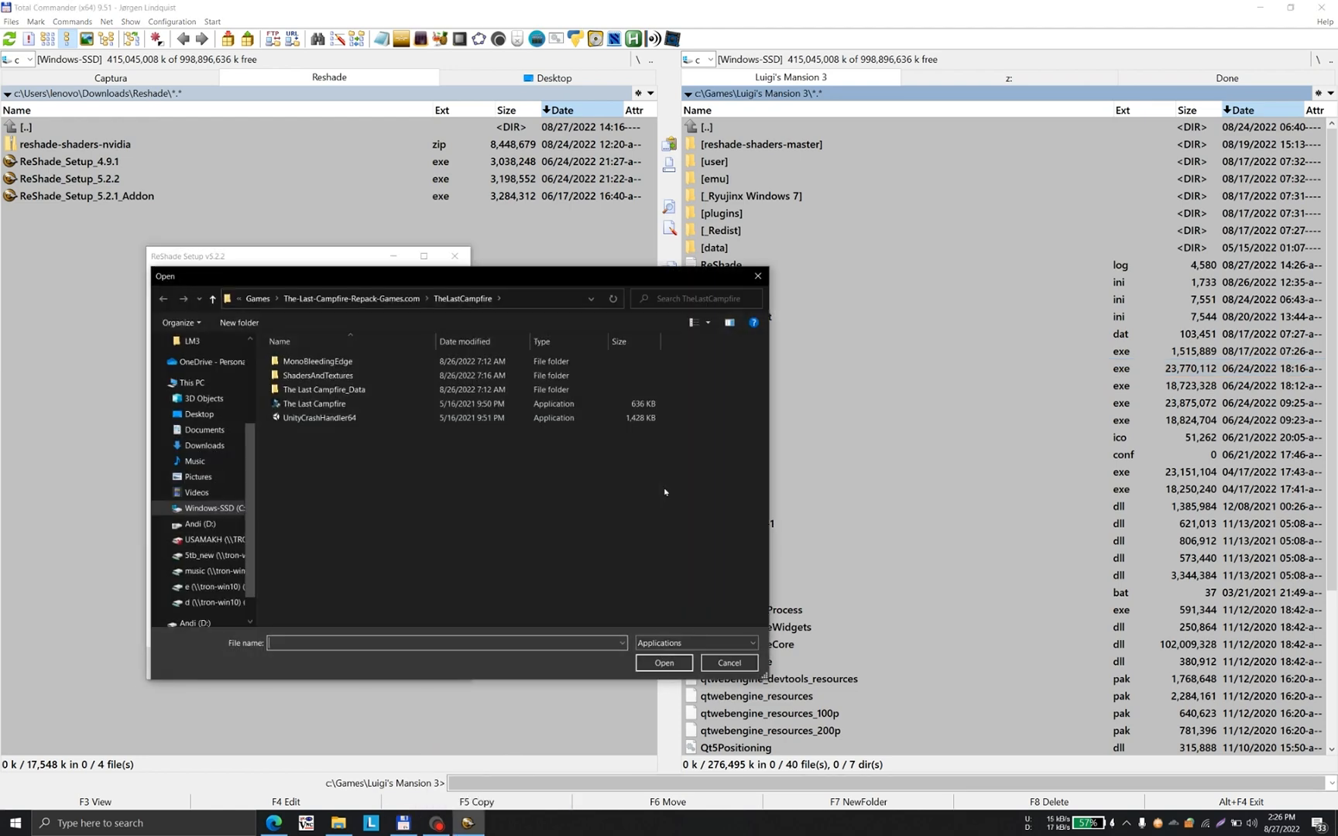
pyautogui.rightClick(350, 642)
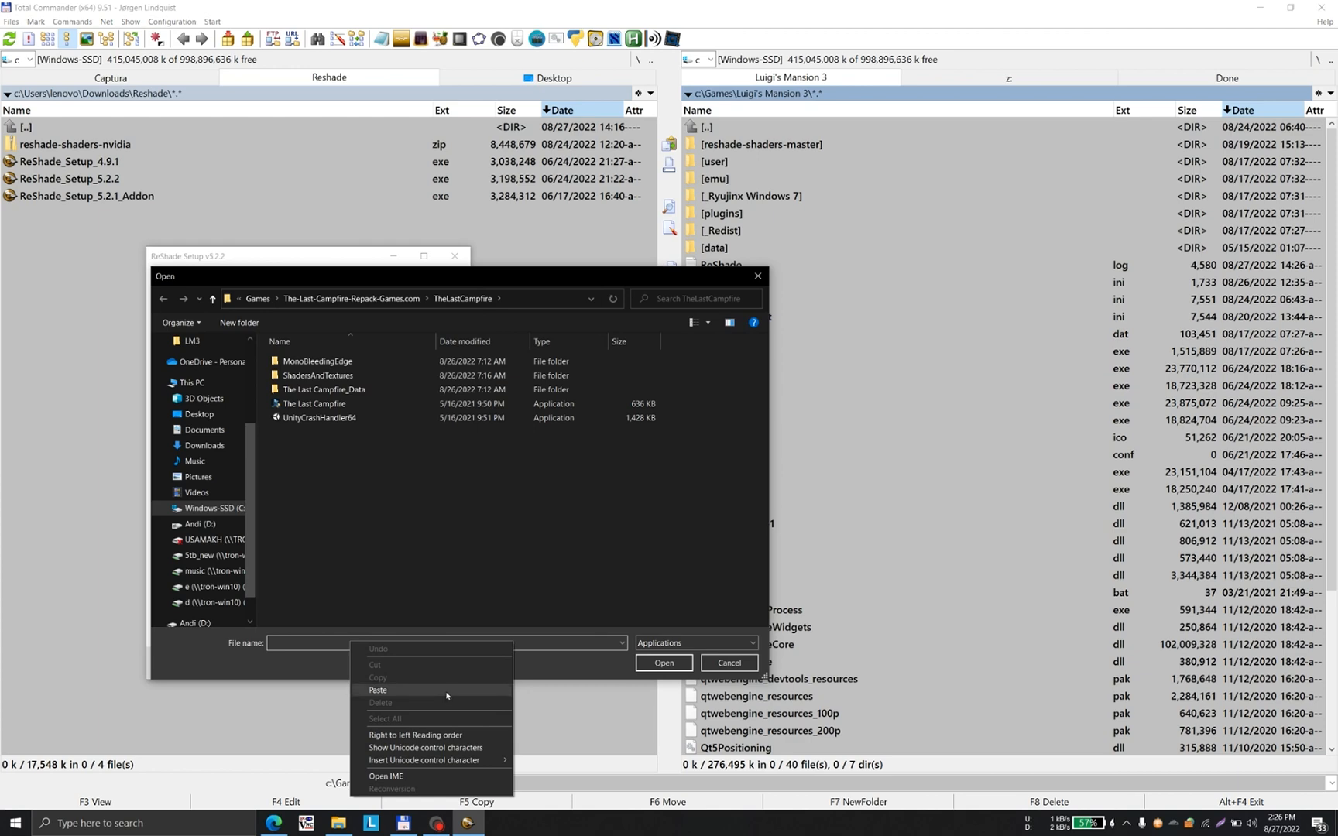
pyautogui.click(378, 689)
pyautogui.press('Return')
pyautogui.click(356, 664)
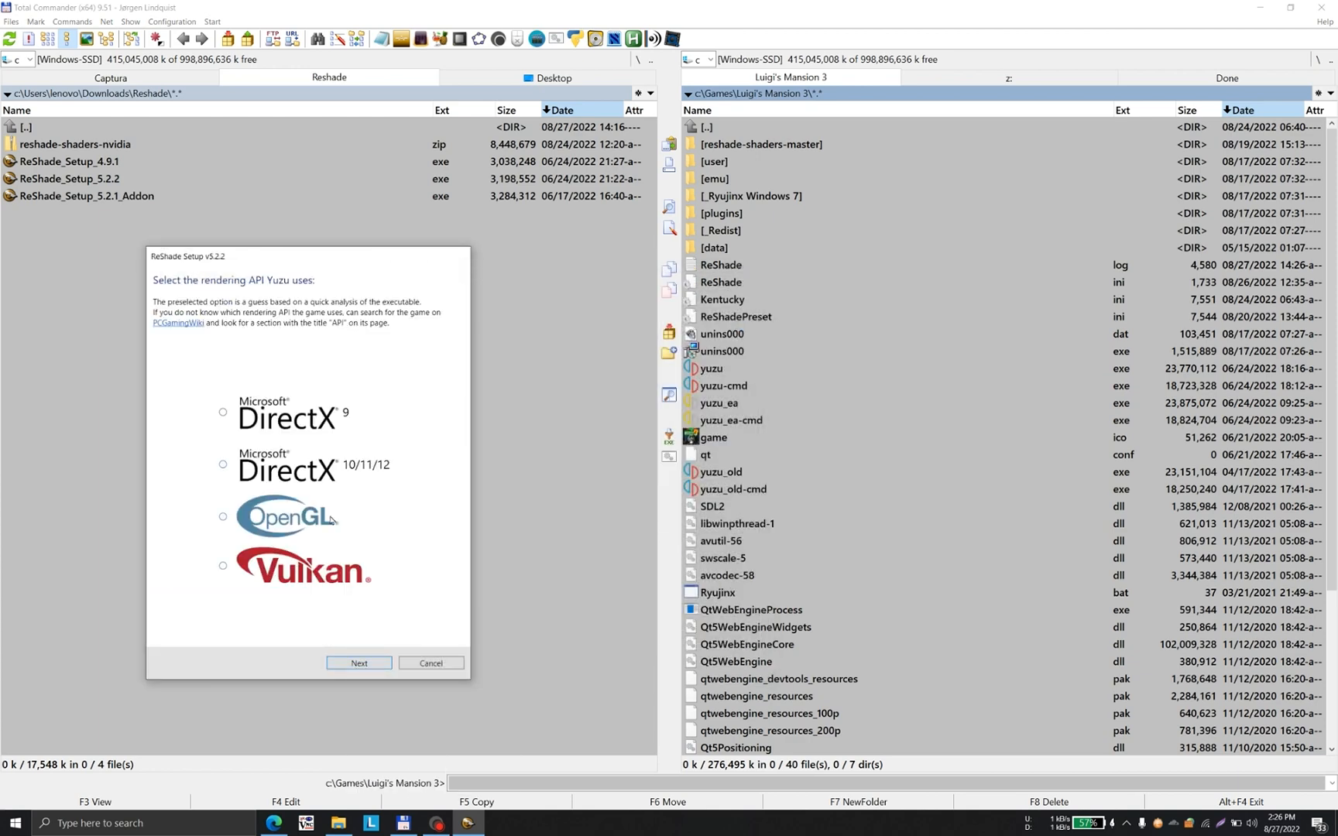
# Choose Vulkan as Yuzu's rendering API and proceed with Modify on the existing installation.
pyautogui.click(223, 567)
pyautogui.click(373, 663)
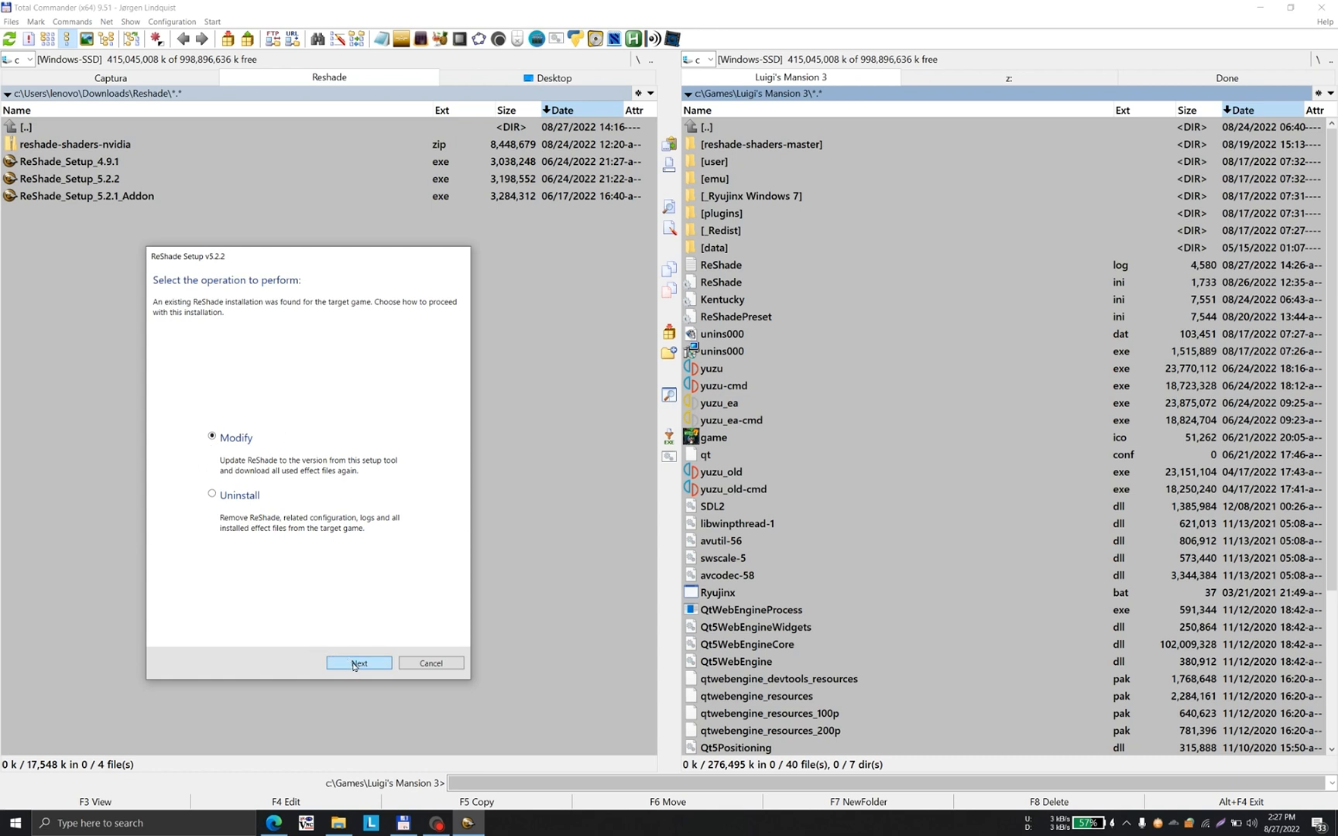
pyautogui.click(358, 663)
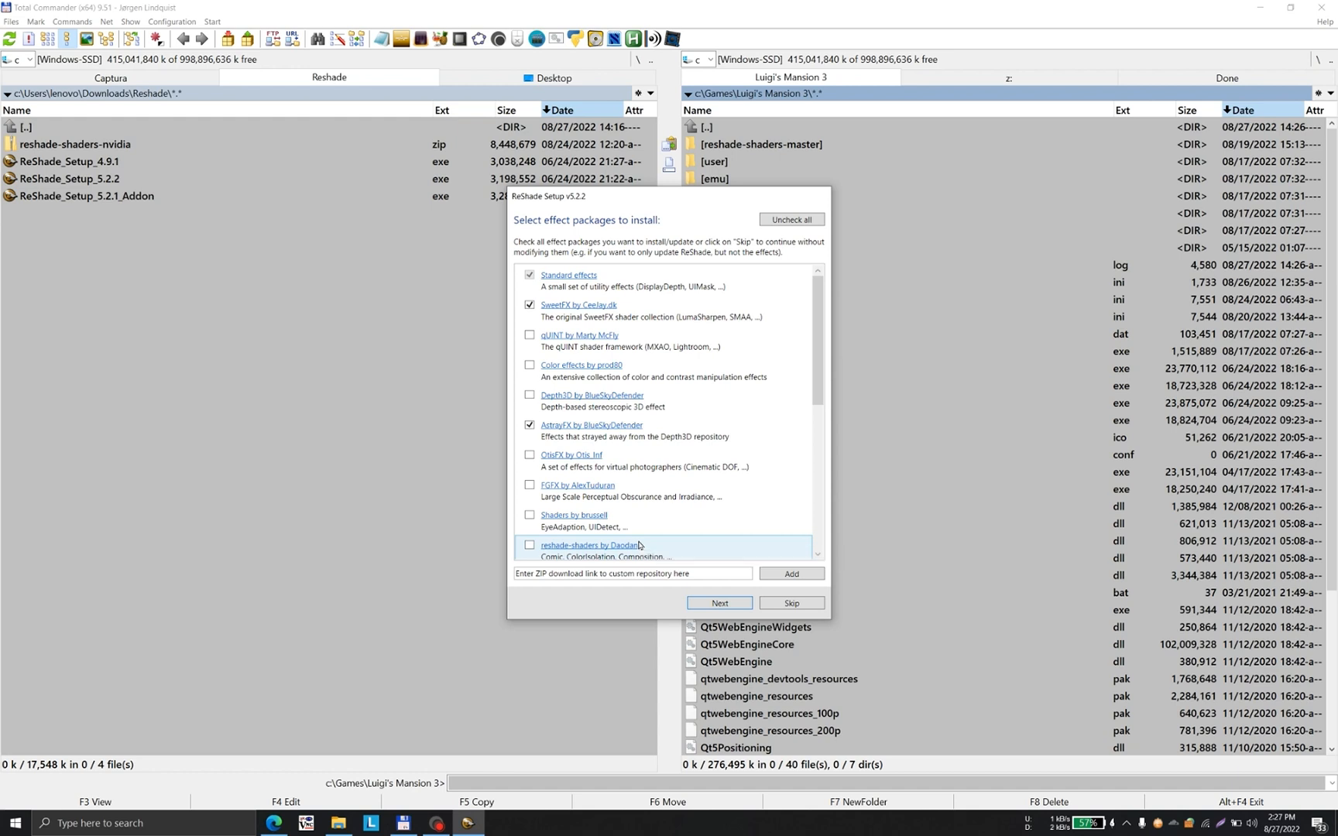
# Install ReShade with SweetFX and AstrayFX unticked, then finish the setup.
pyautogui.click(529, 425)
pyautogui.click(529, 306)
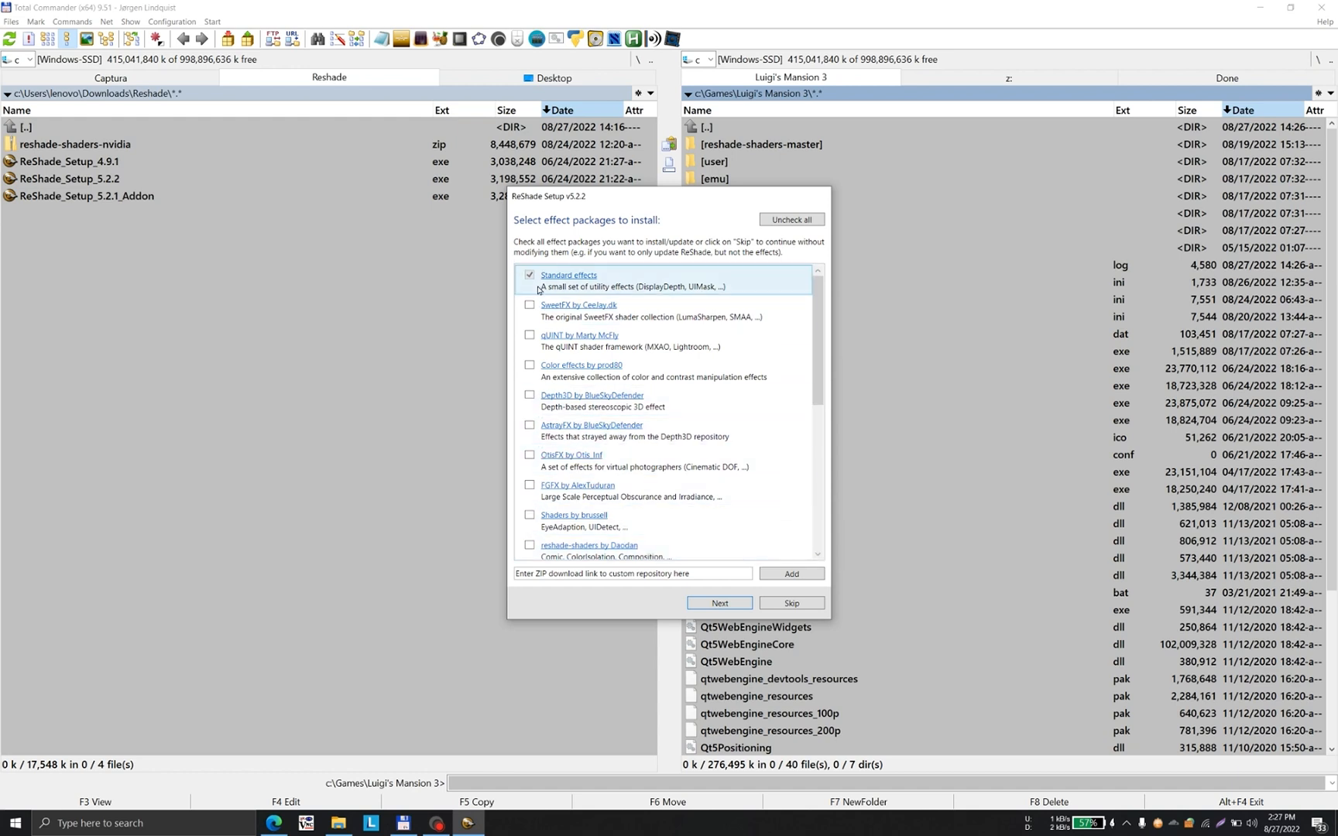
pyautogui.click(792, 604)
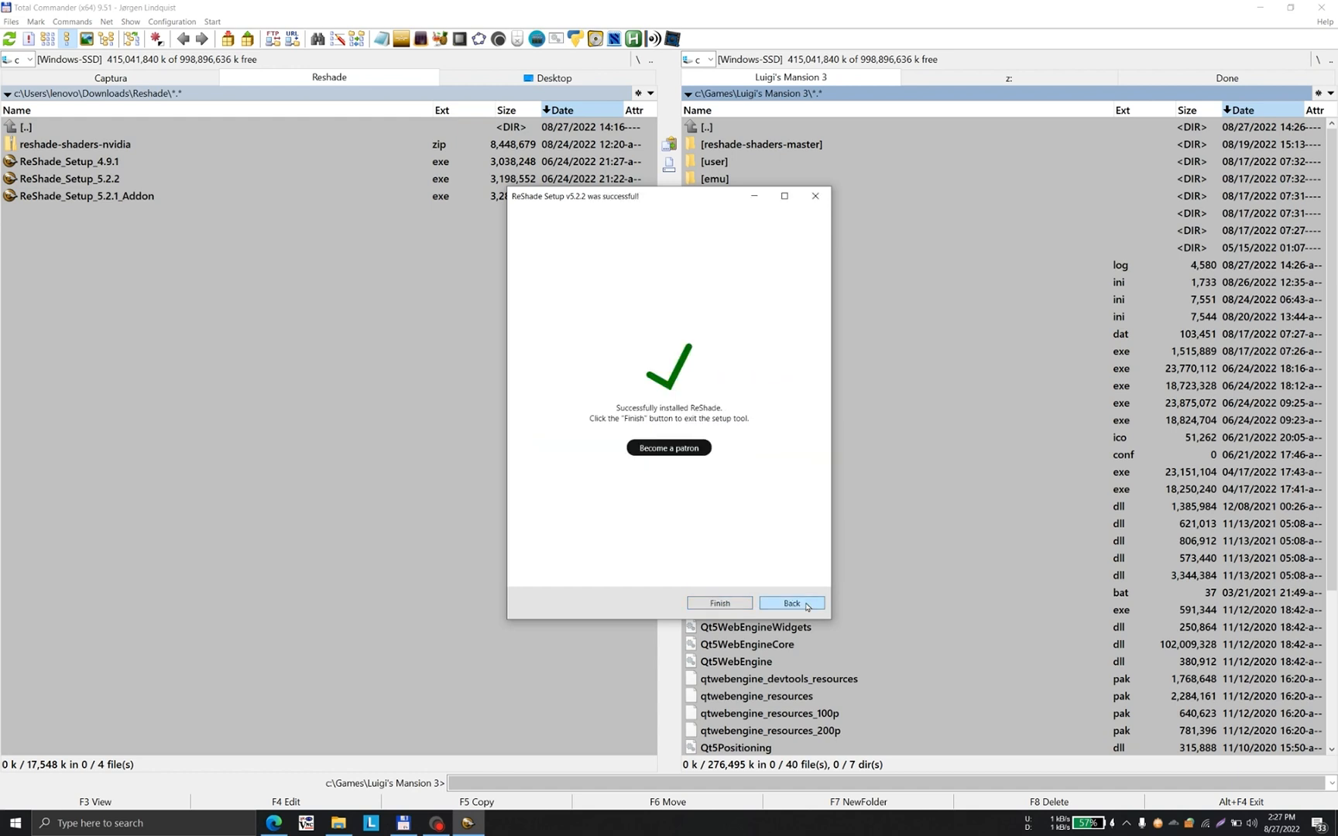
pyautogui.click(720, 603)
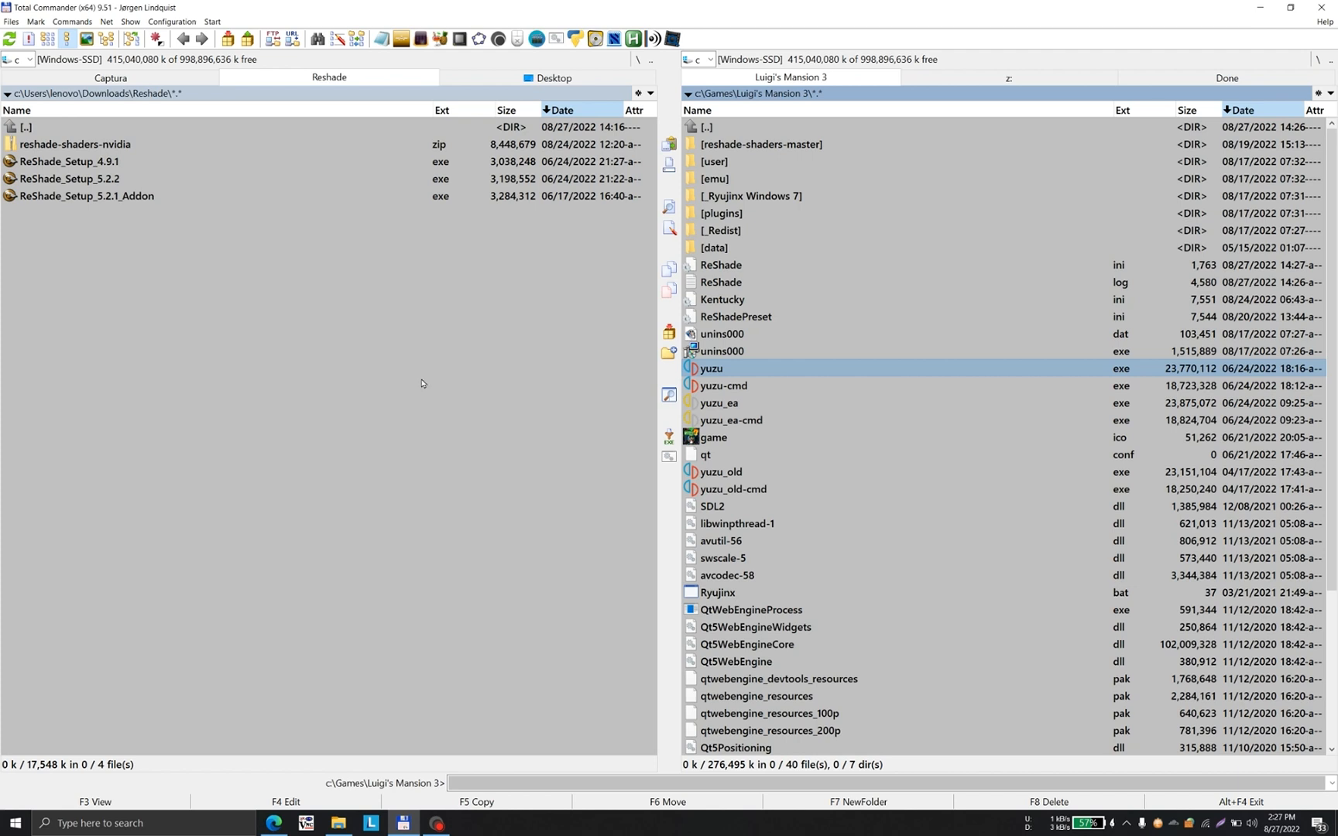
# Browse the reshade-shaders archive and the reshade-shaders-master Textures and Shaders folders, then return.
pyautogui.doubleClick(112, 145)
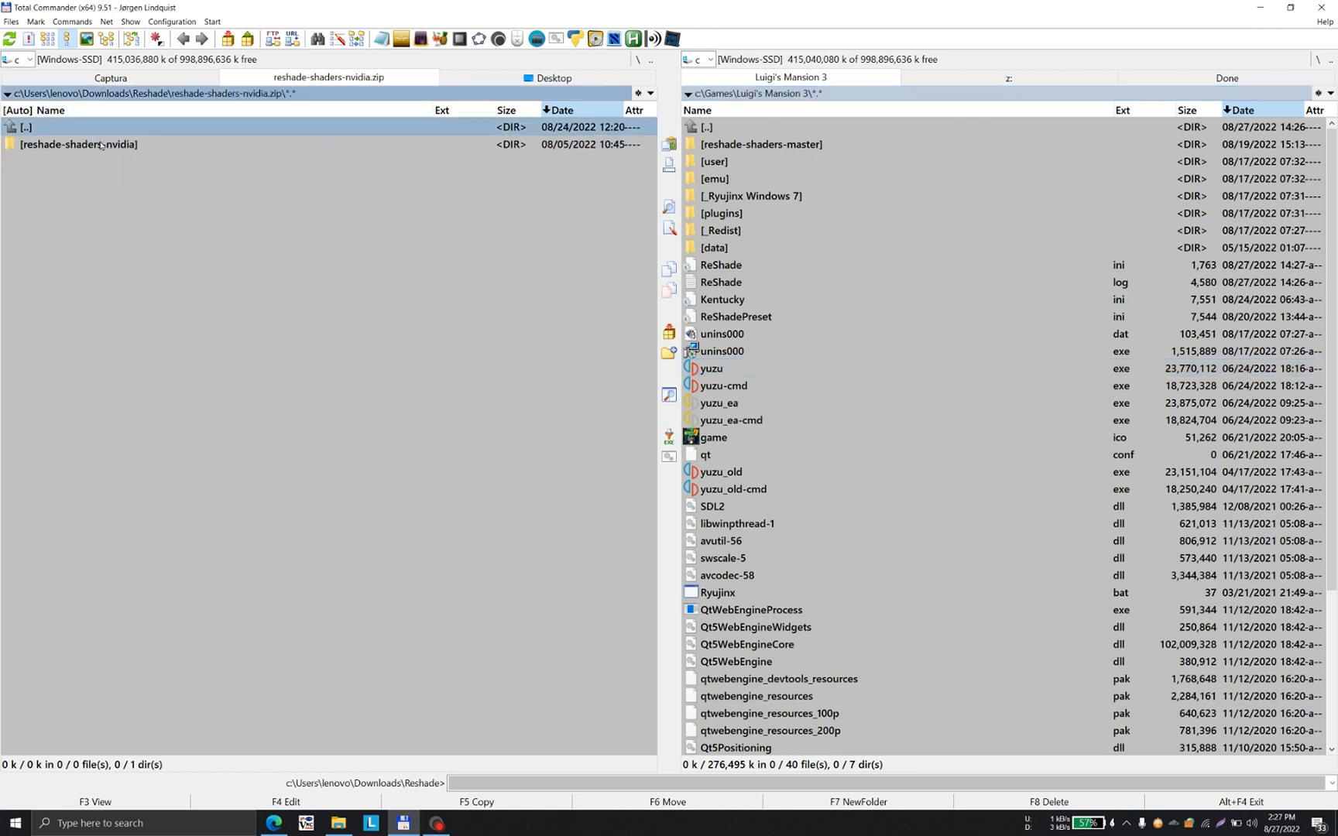
pyautogui.click(105, 145)
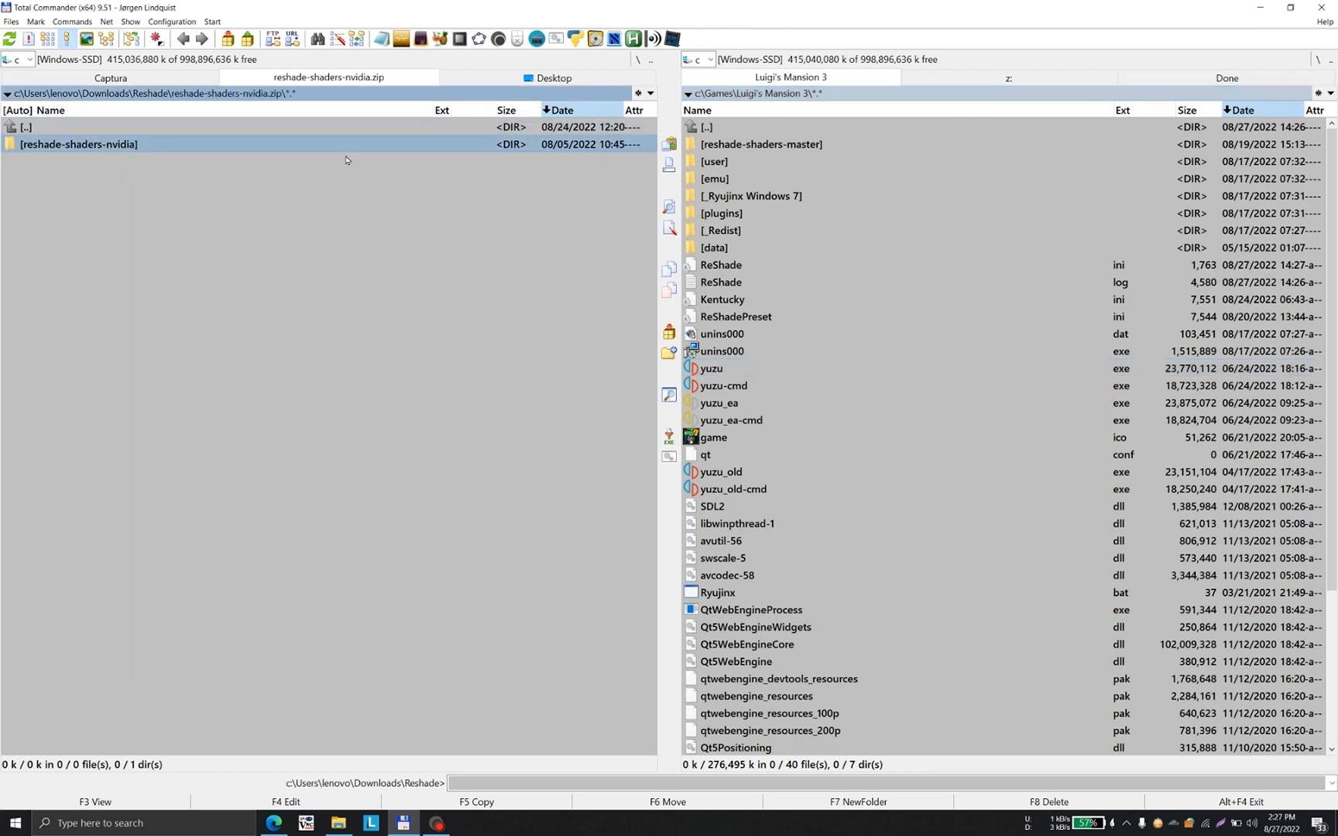
pyautogui.click(834, 185)
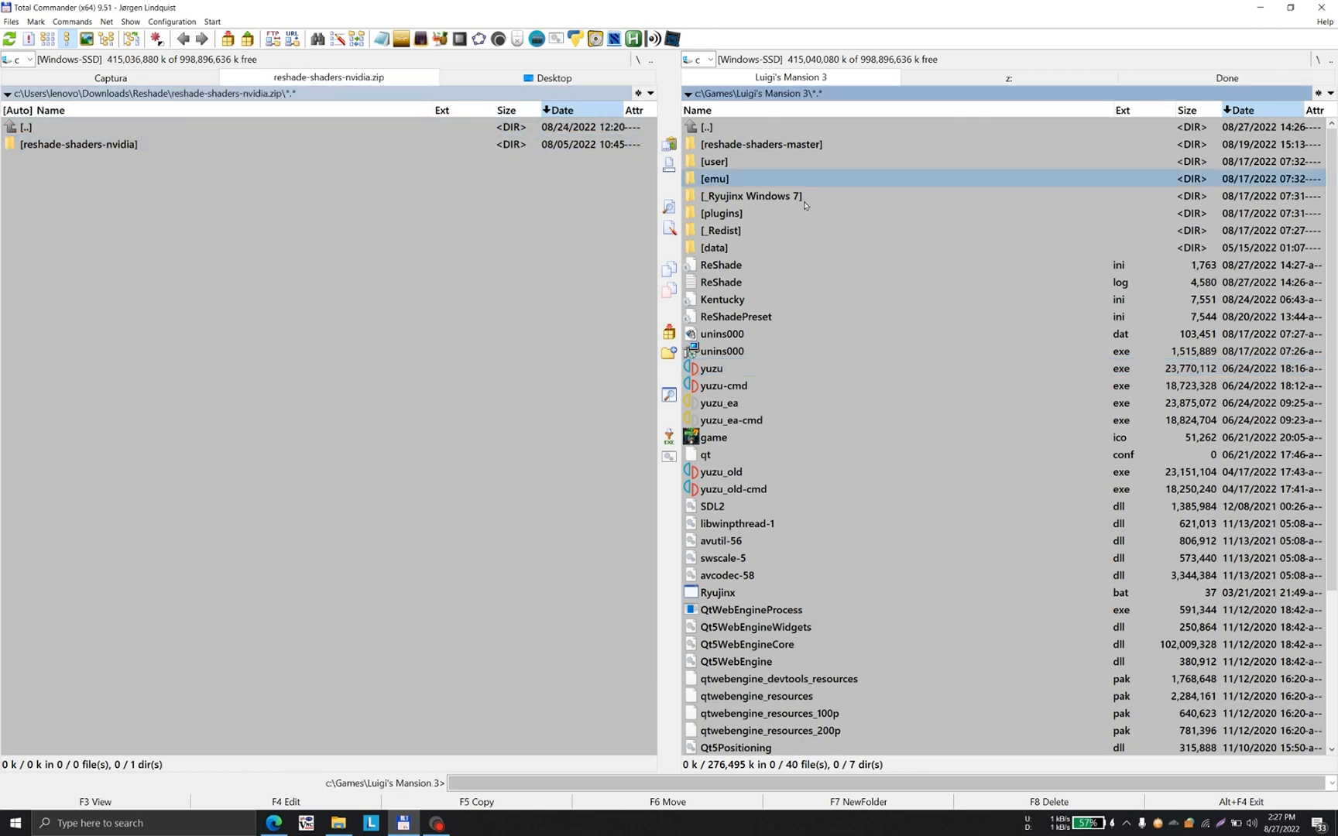
pyautogui.doubleClick(785, 144)
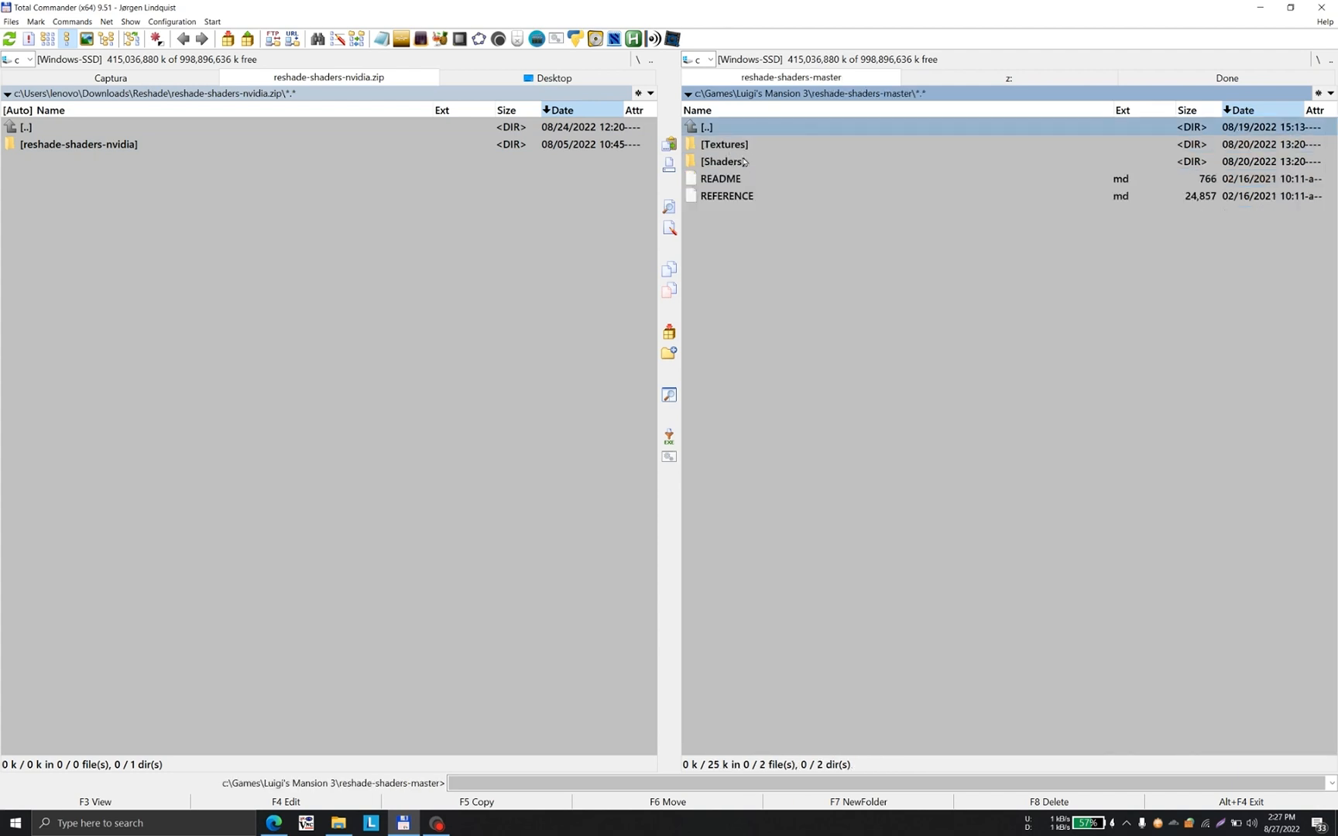
pyautogui.doubleClick(744, 147)
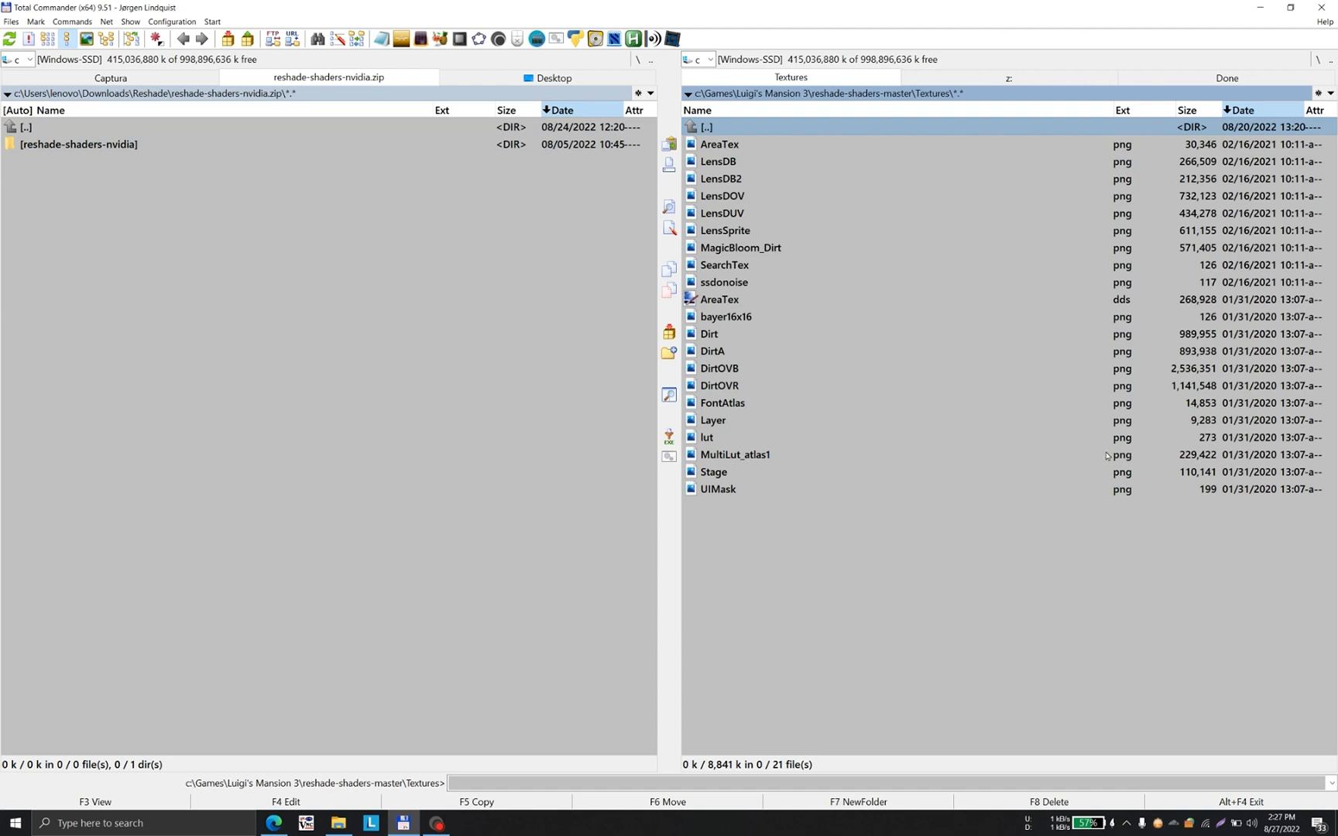
pyautogui.click(752, 110)
pyautogui.doubleClick(750, 128)
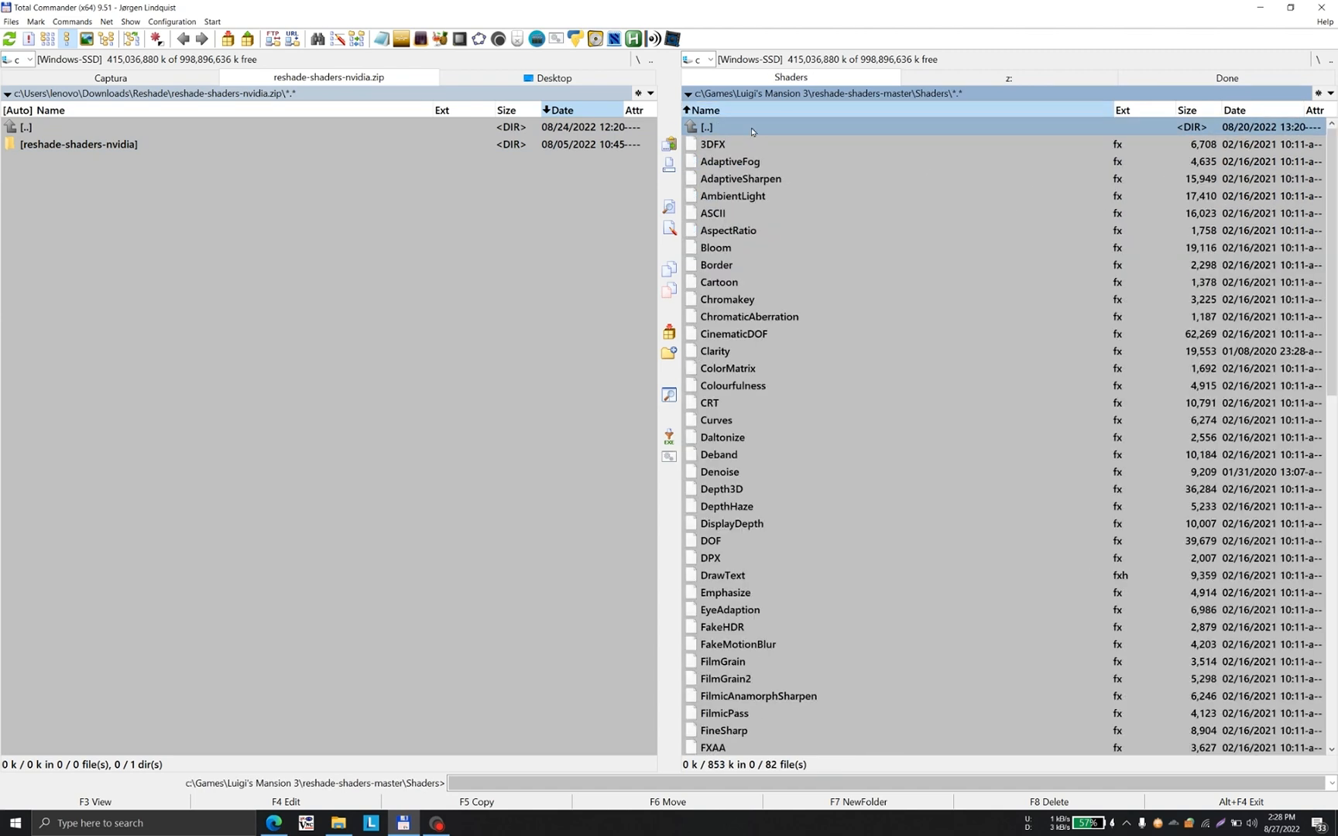
pyautogui.doubleClick(750, 128)
pyautogui.doubleClick(750, 127)
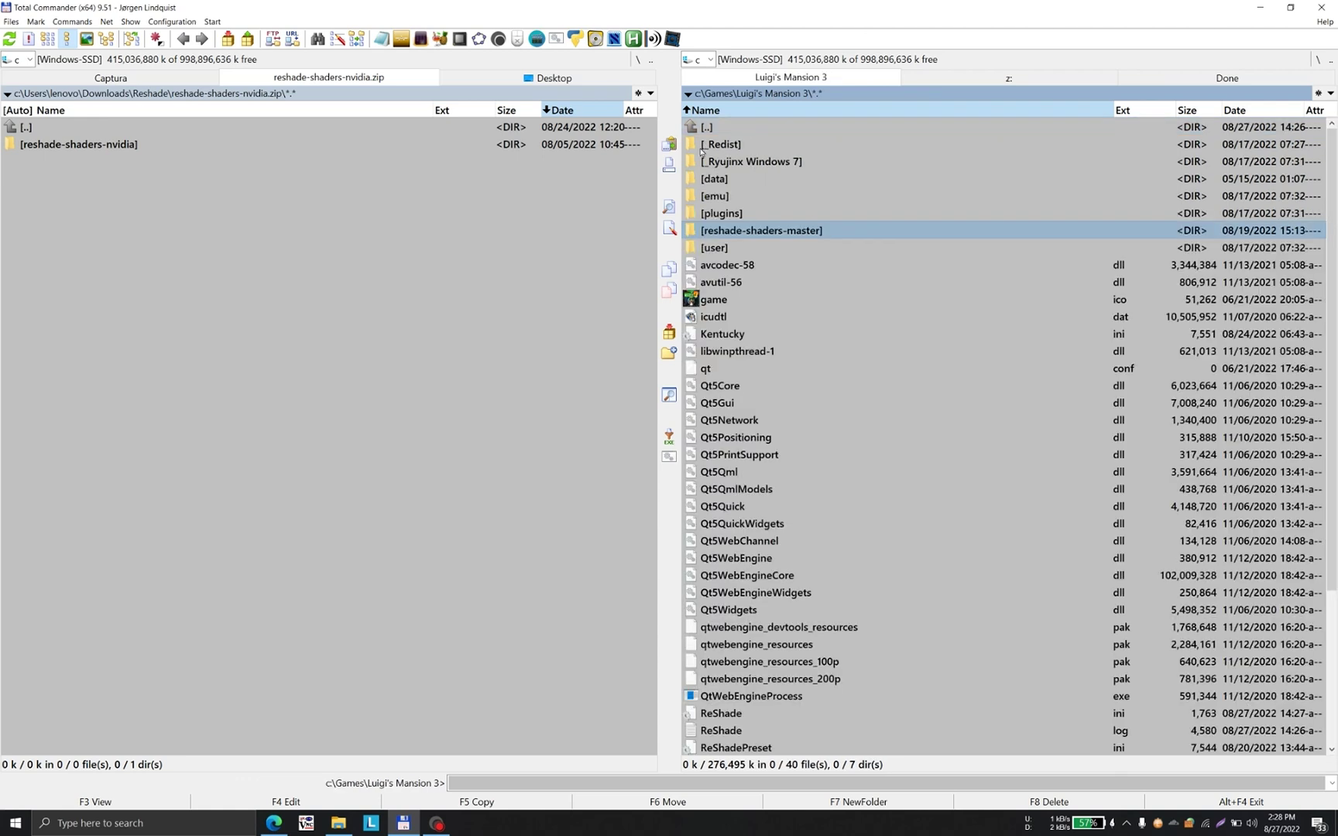
pyautogui.doubleClick(12, 127)
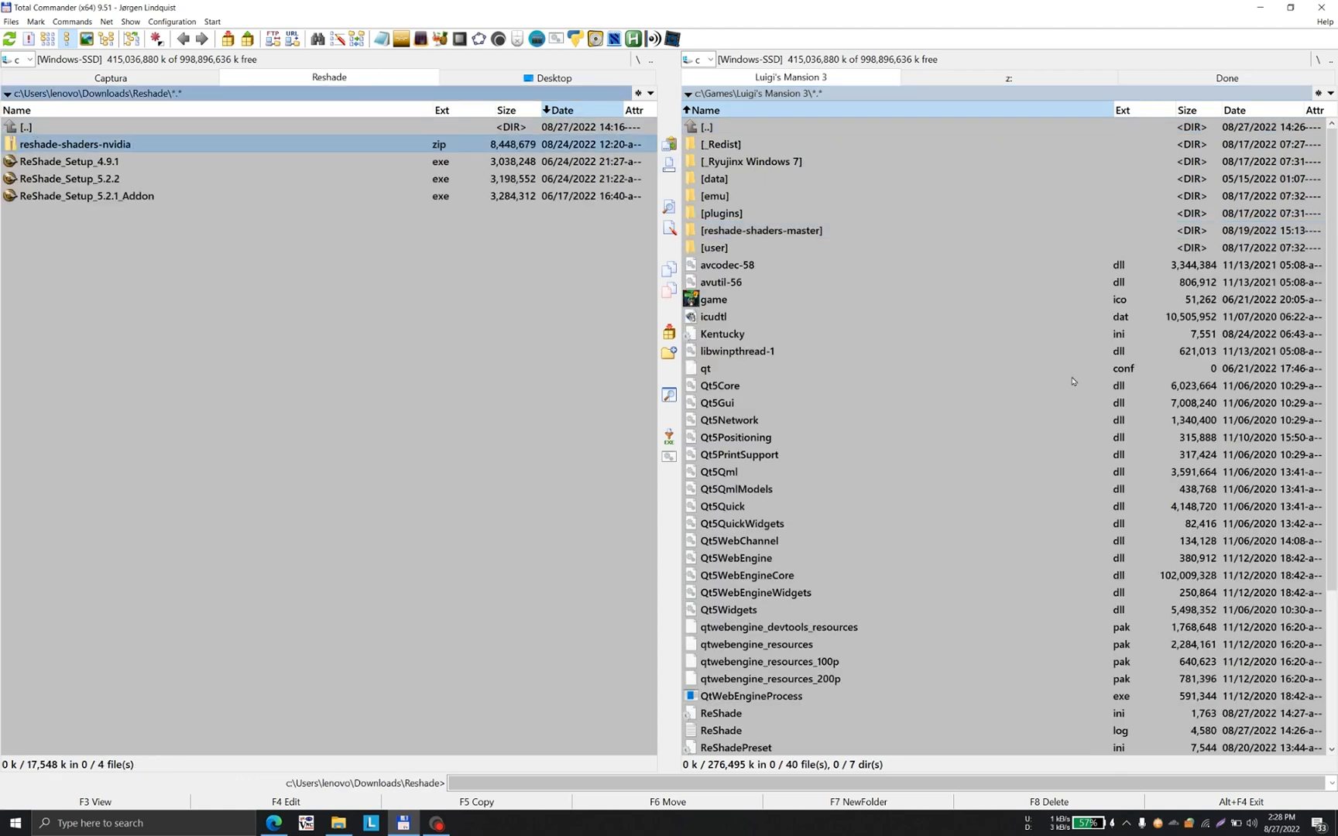
pyautogui.moveTo(1331, 408); pyautogui.dragTo(1332, 627)
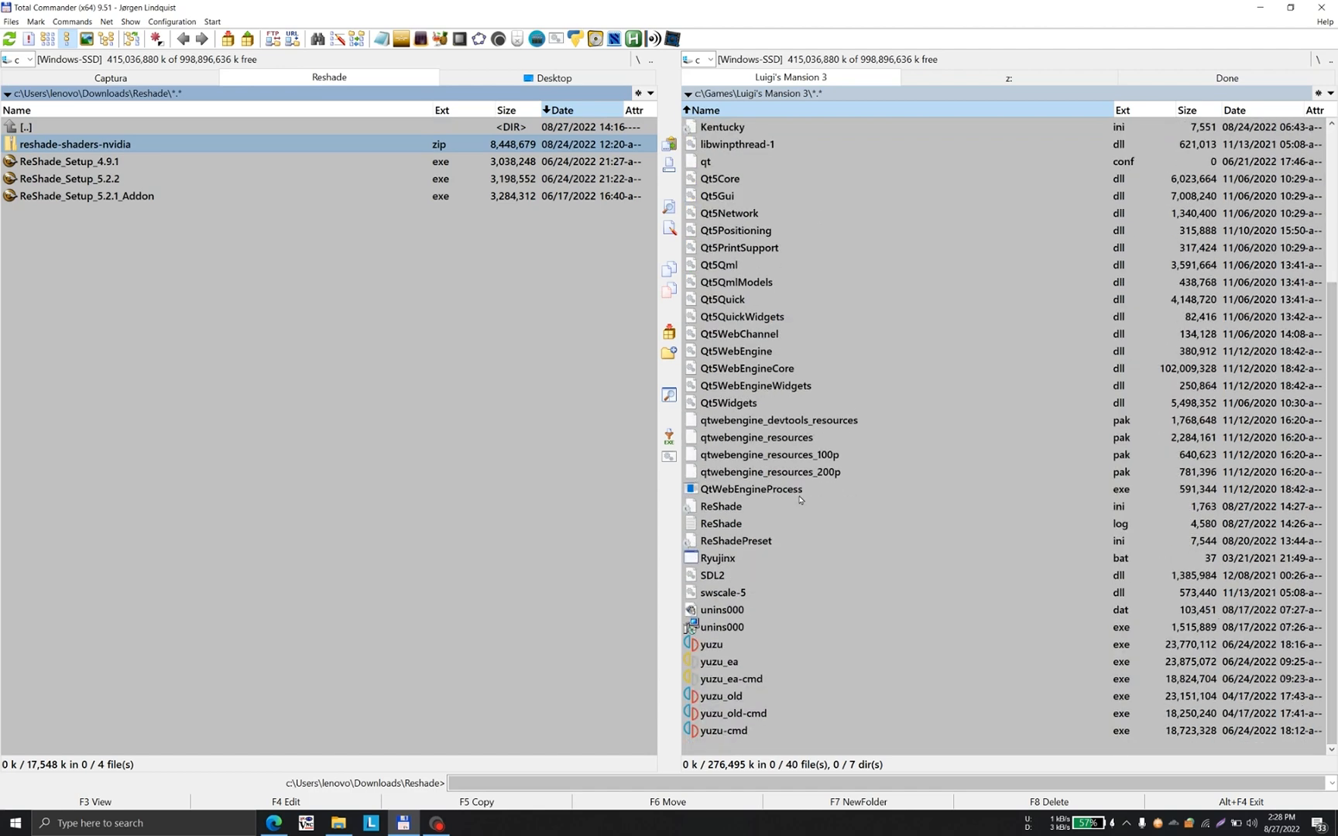
# Revisit reshade-shaders-master, return to the Luigi's Mansion 3 folder and sort it by extension.
pyautogui.rightClick(744, 508)
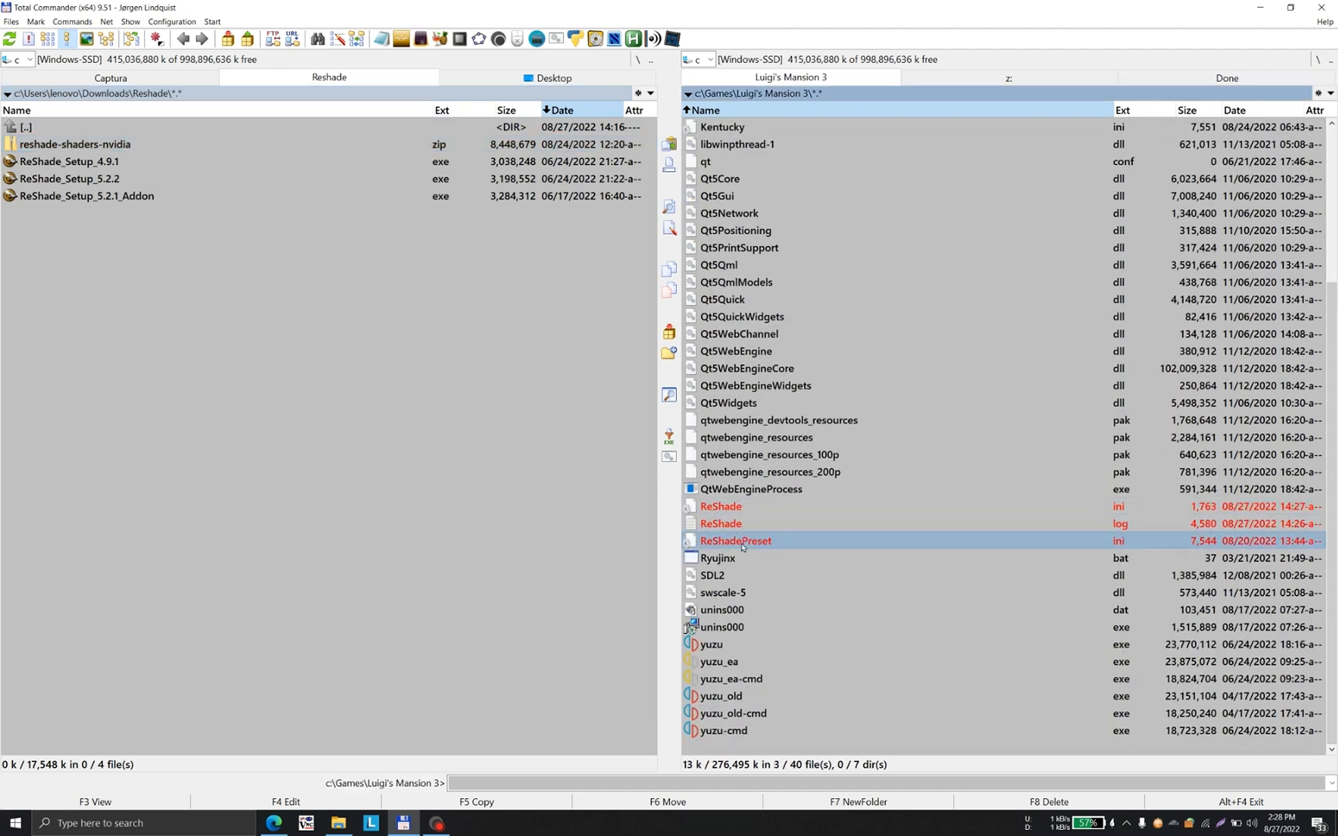
pyautogui.rightClick(744, 508)
pyautogui.scroll(1, 1045, 470)
pyautogui.scroll(5, 1045, 470)
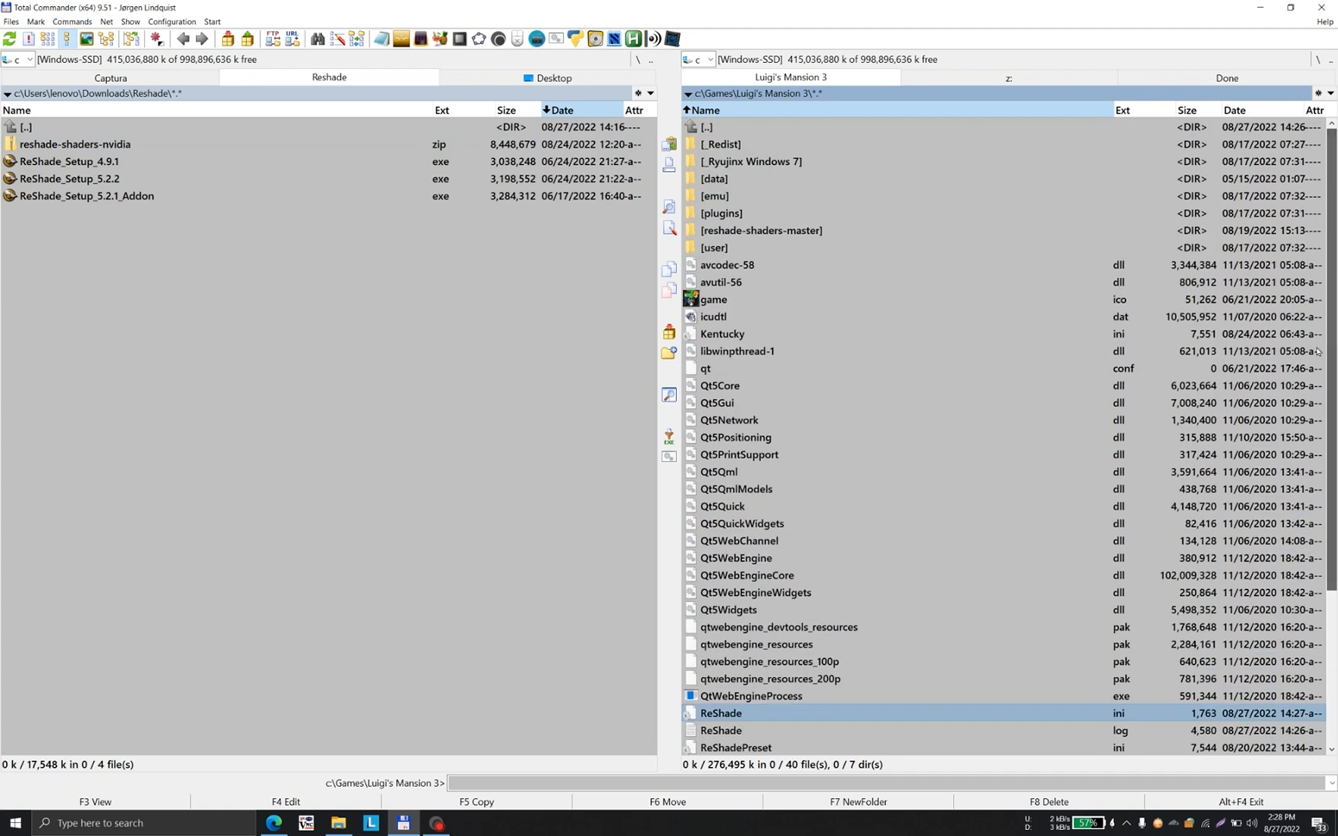
pyautogui.click(738, 230)
pyautogui.doubleClick(738, 231)
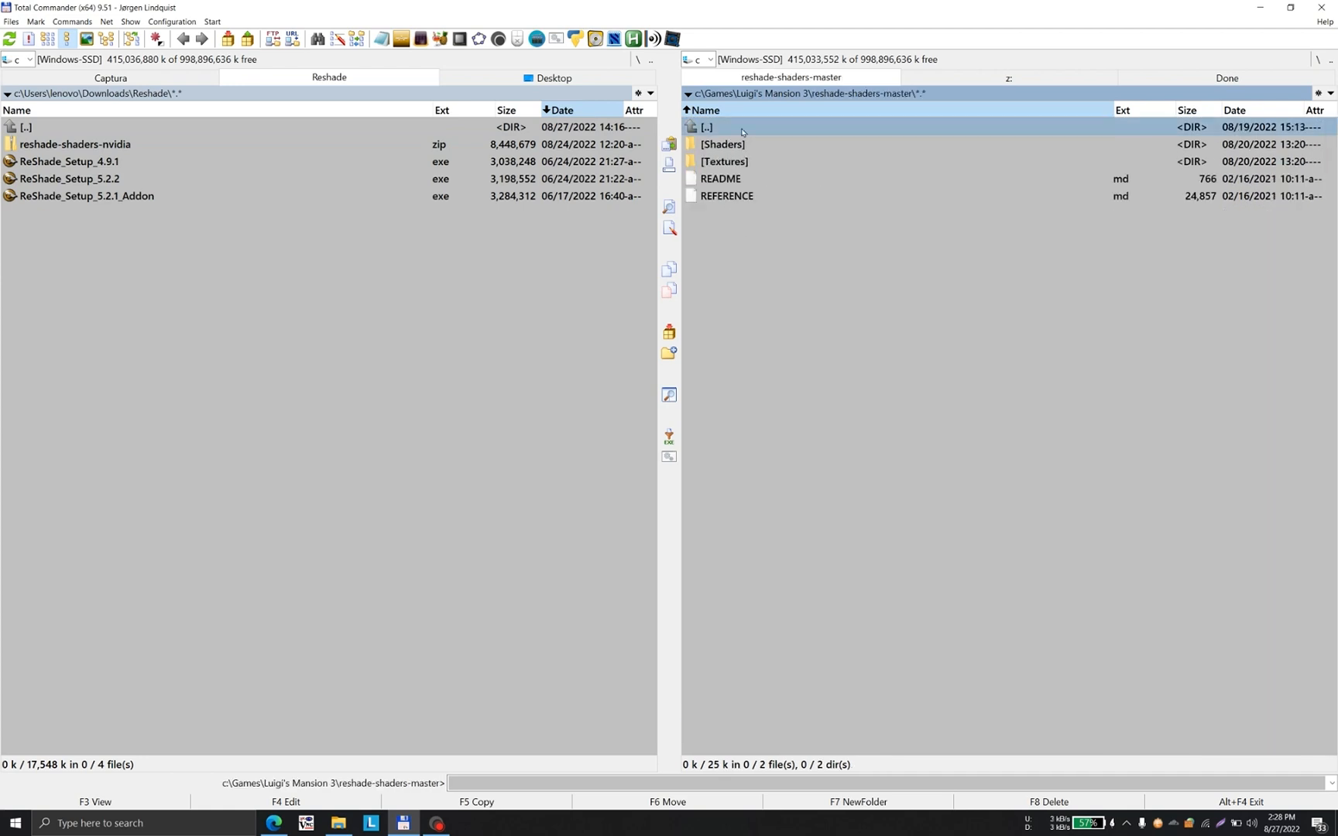
pyautogui.doubleClick(747, 128)
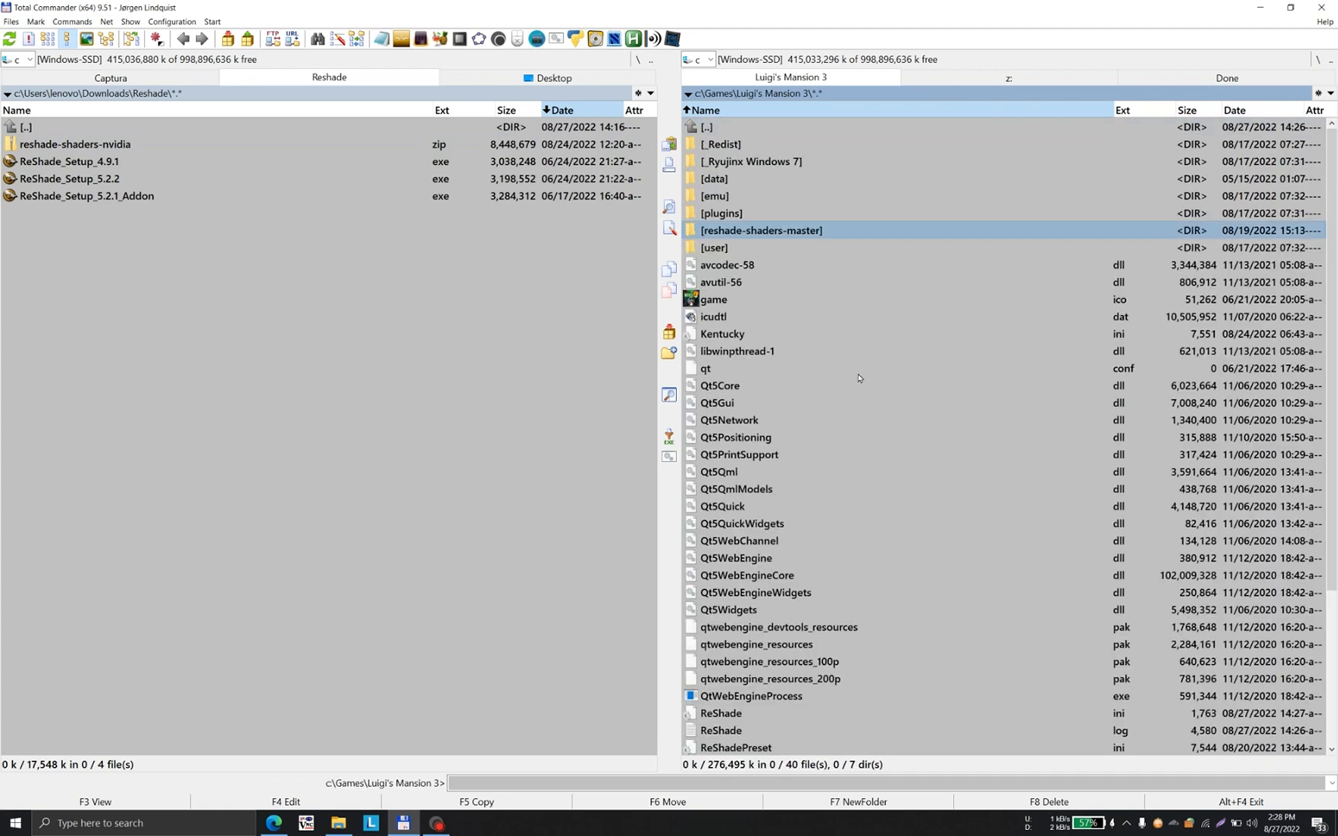
pyautogui.scroll(-1, 1024, 314)
pyautogui.click(1142, 112)
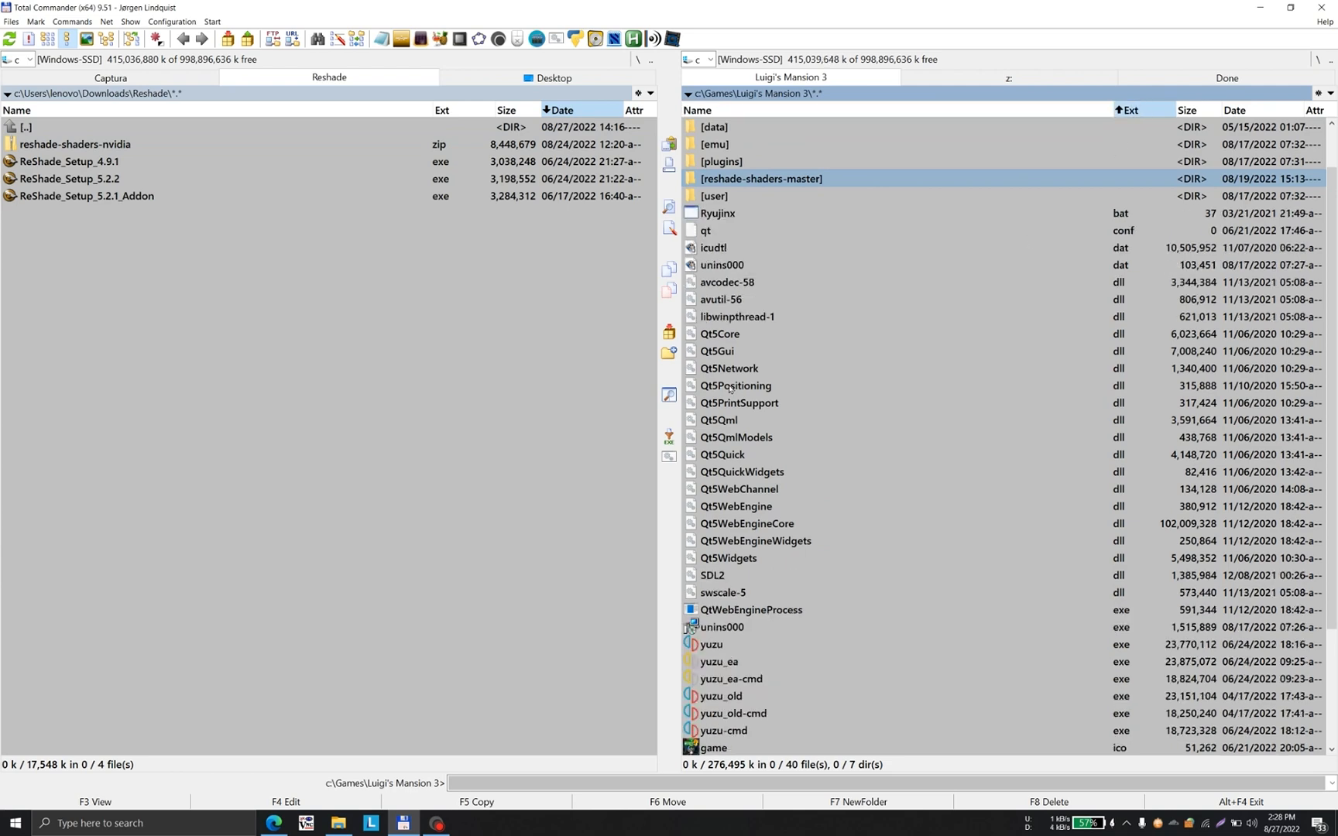
pyautogui.scroll(-3, 758, 667)
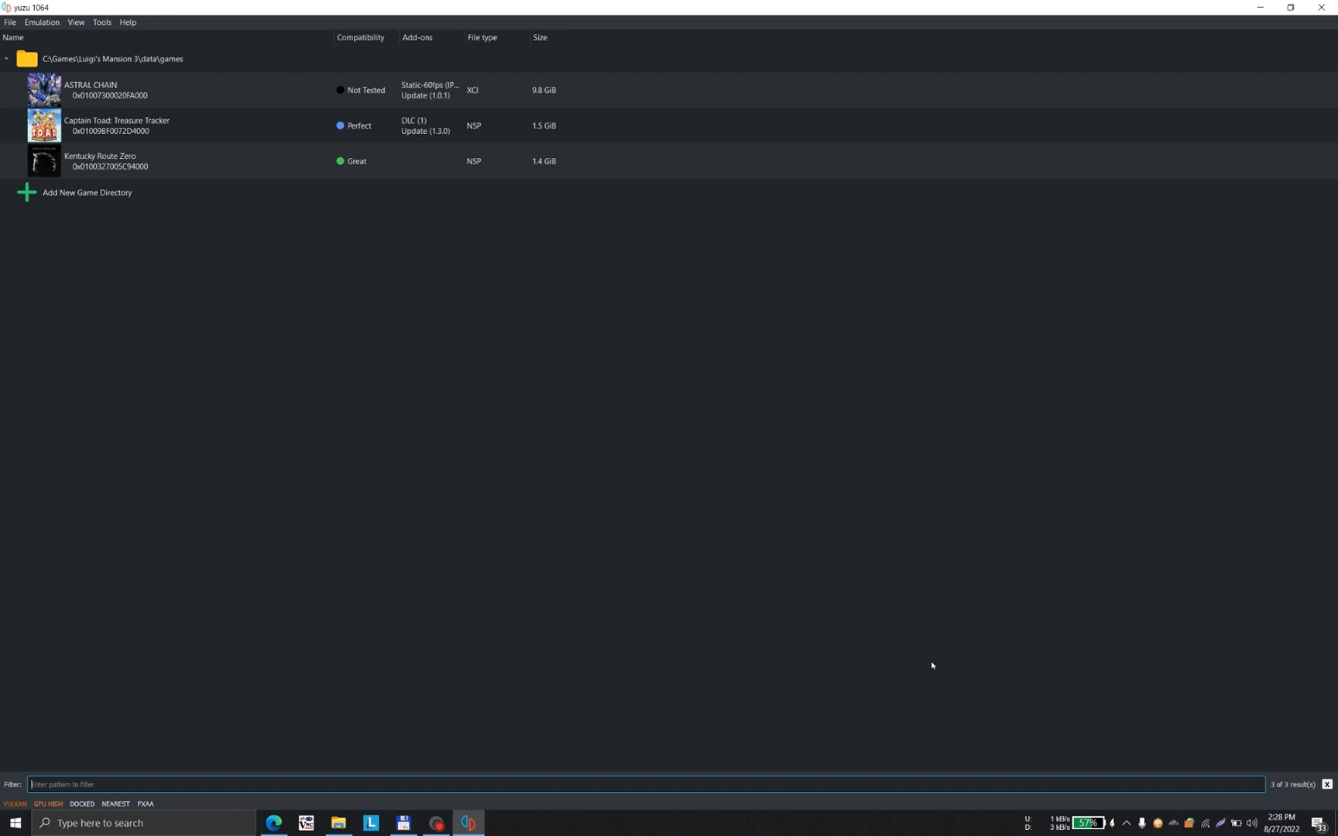
# Run ASTRAL CHAIN in yuzu and bring up the ReShade overlay at the title screen.
pyautogui.click(152, 94)
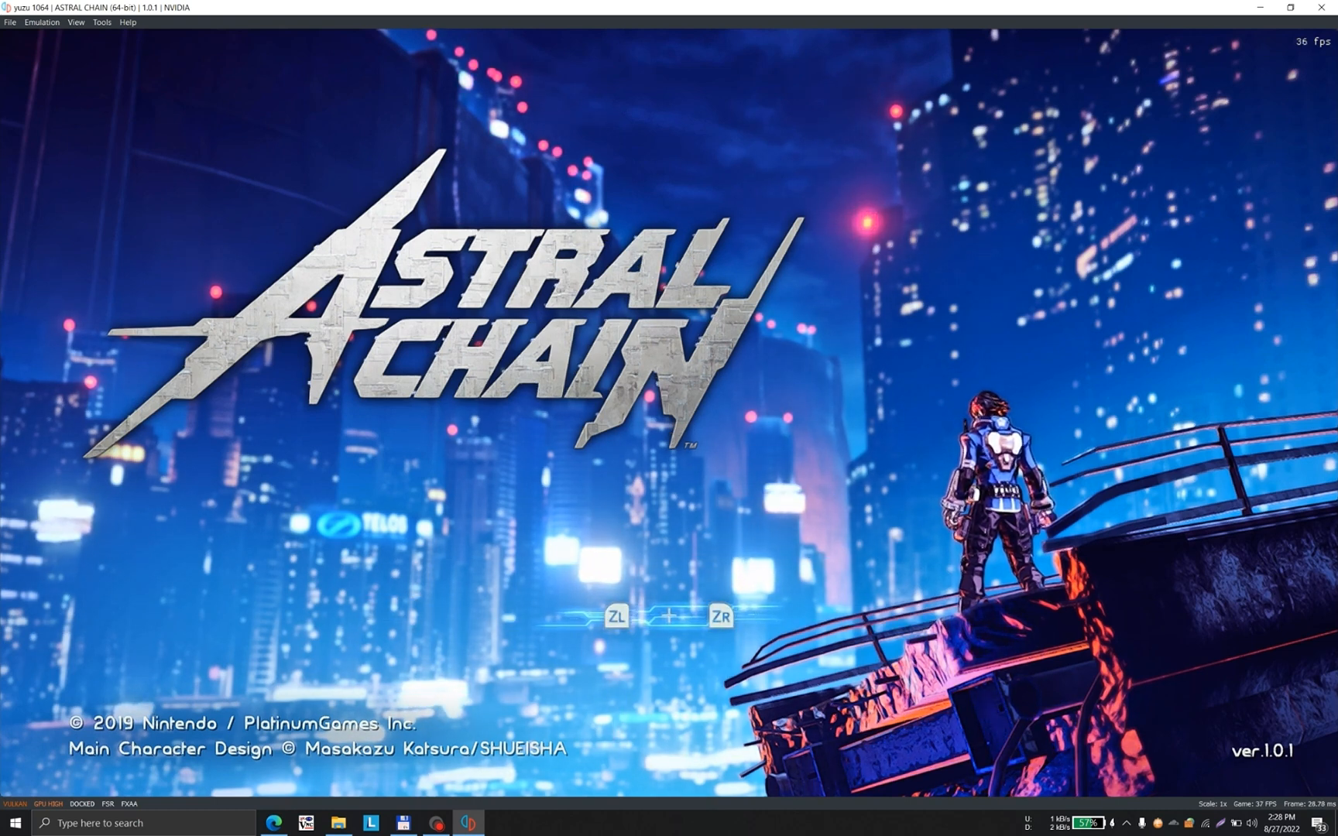
pyautogui.press('Home')
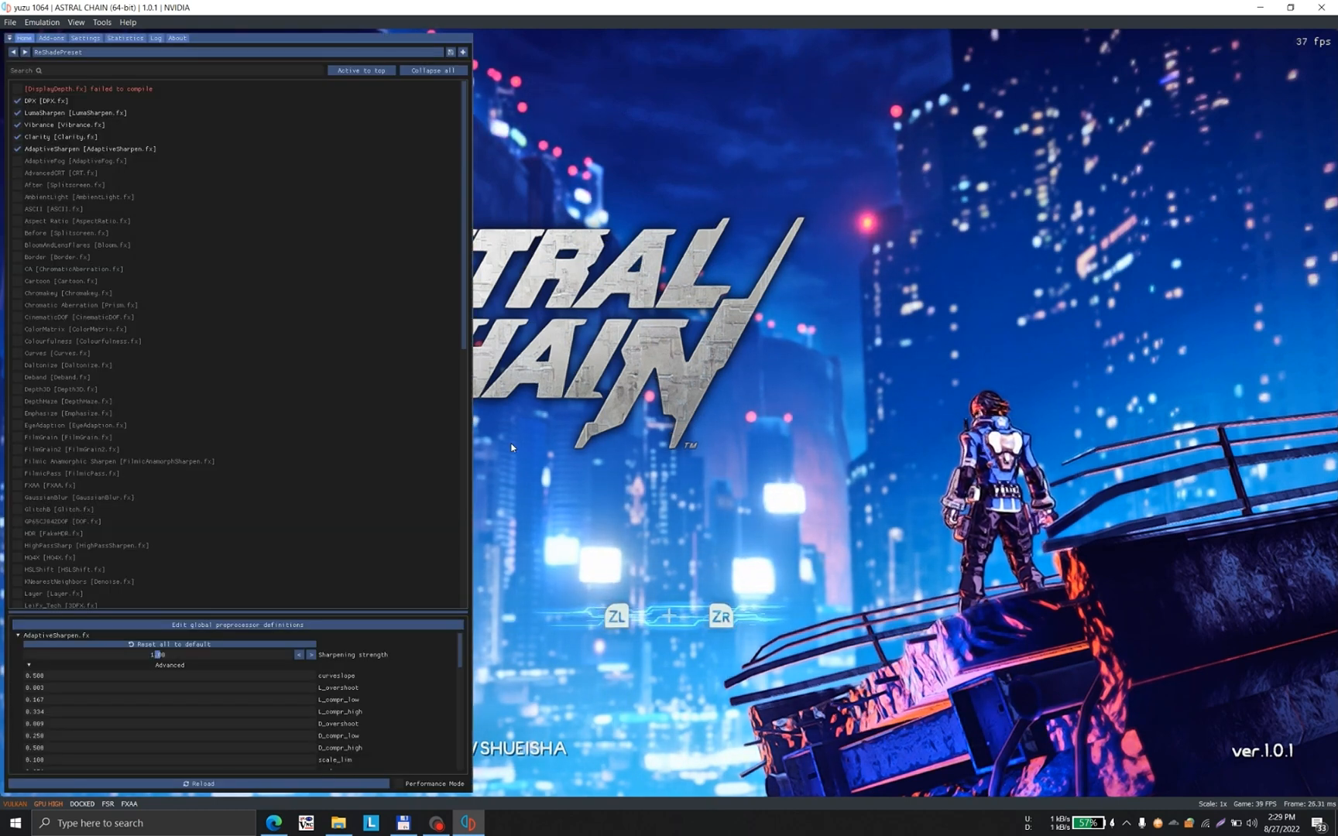
# Remove both old search paths and set the effect search path to reshade-shaders-master\Shaders.
pyautogui.click(88, 38)
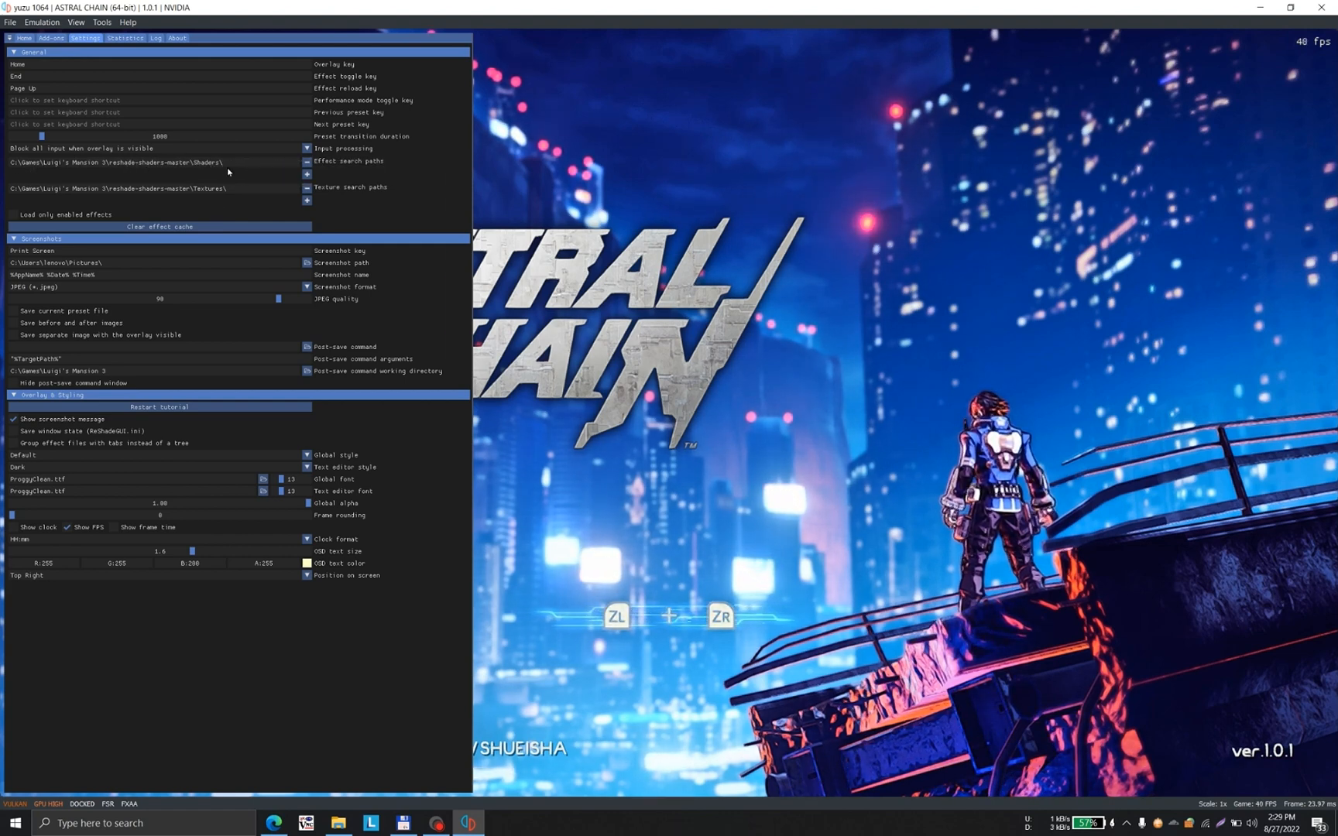
pyautogui.moveTo(307, 163)
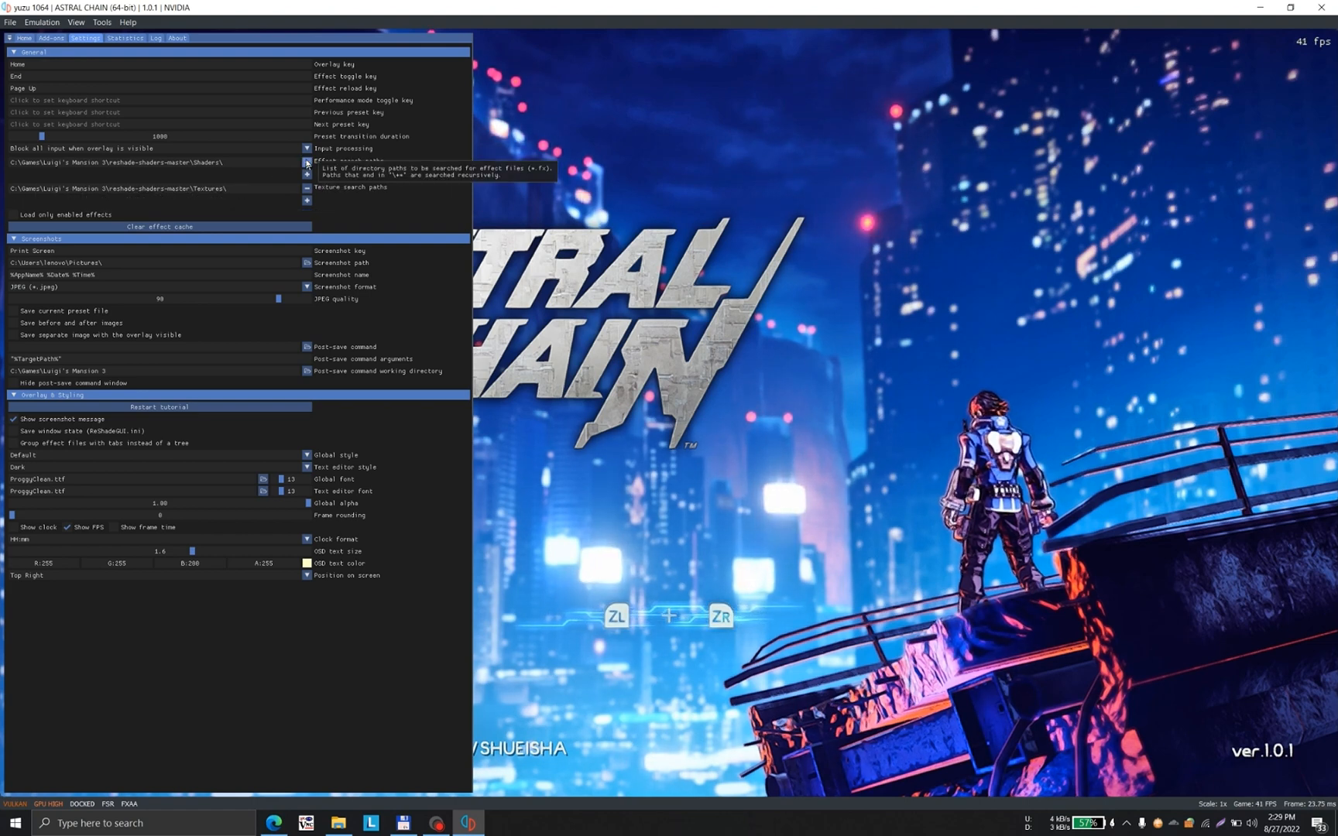
pyautogui.click(306, 161)
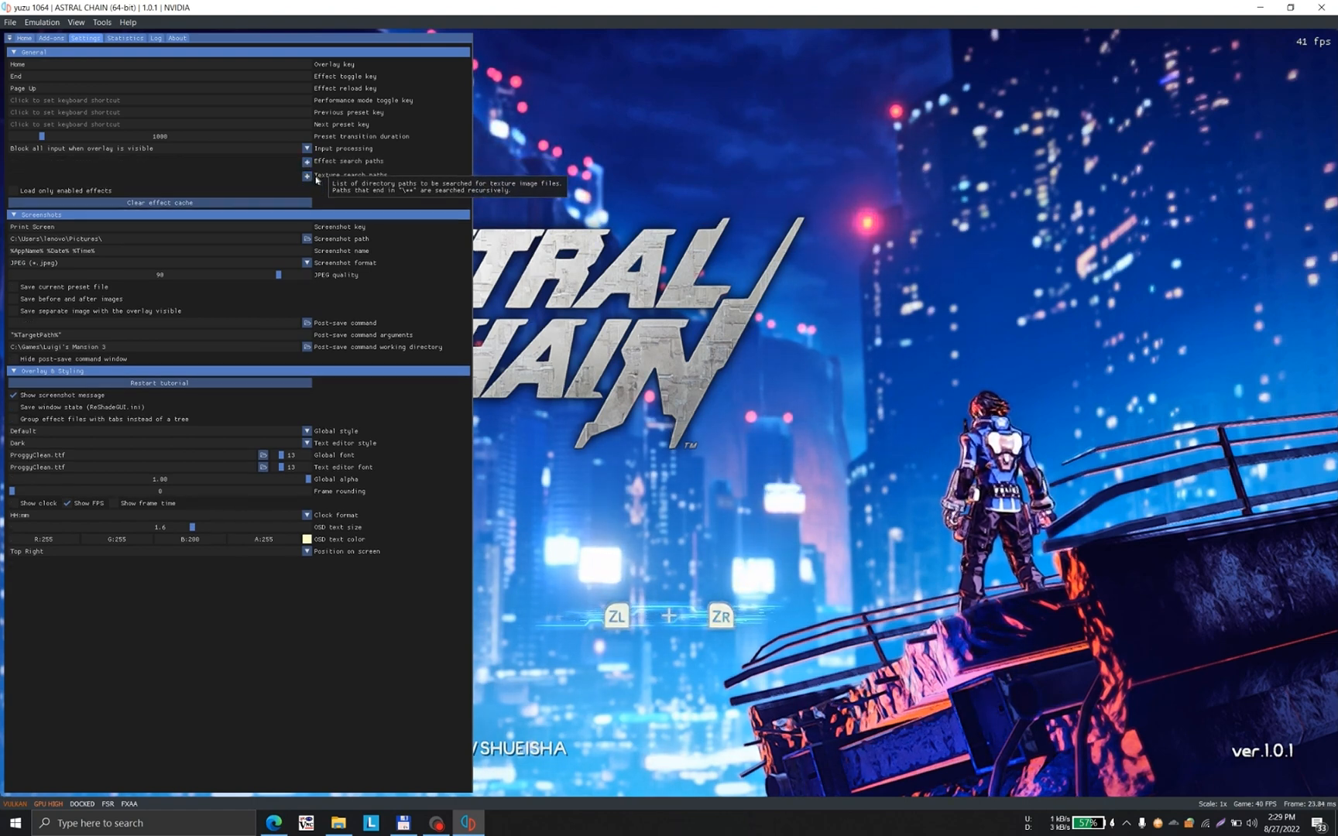
pyautogui.click(306, 176)
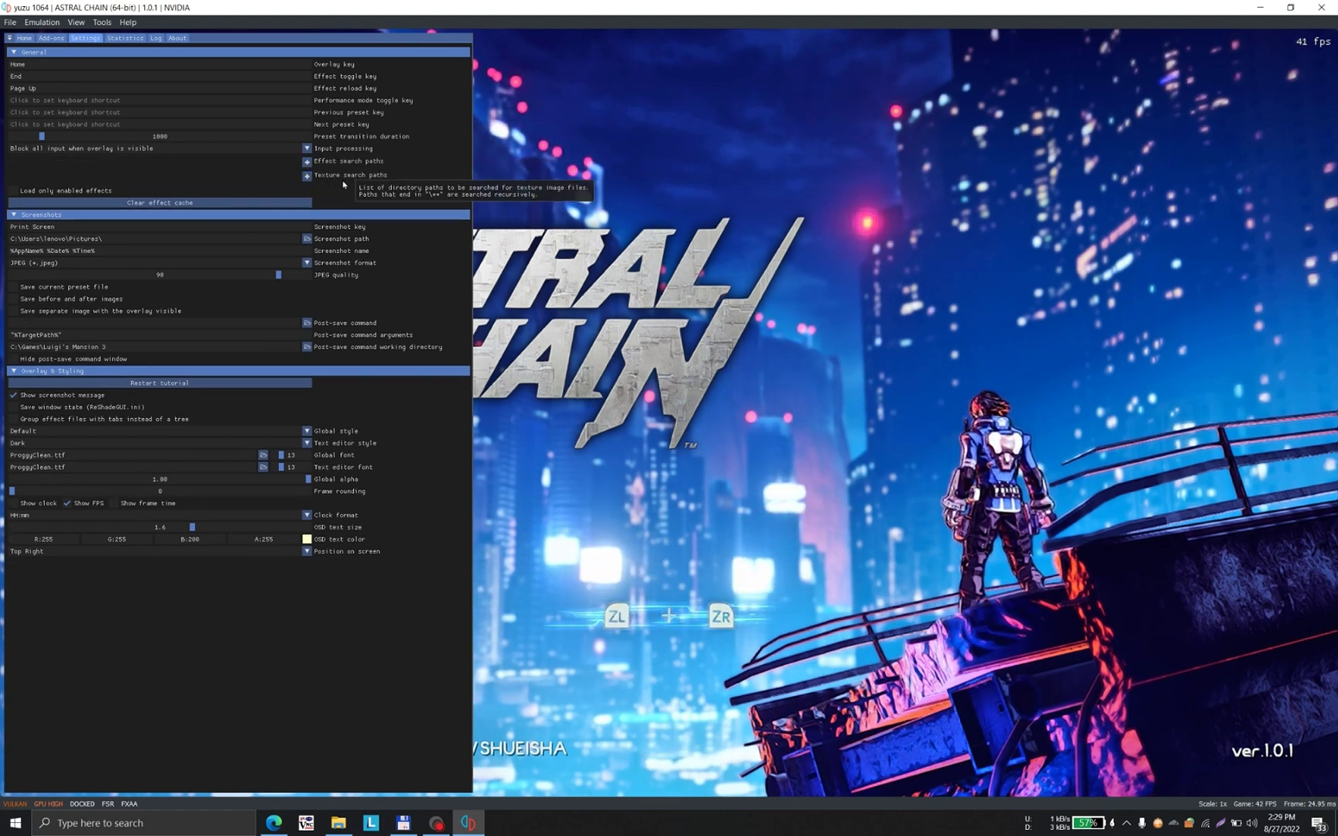
pyautogui.click(306, 163)
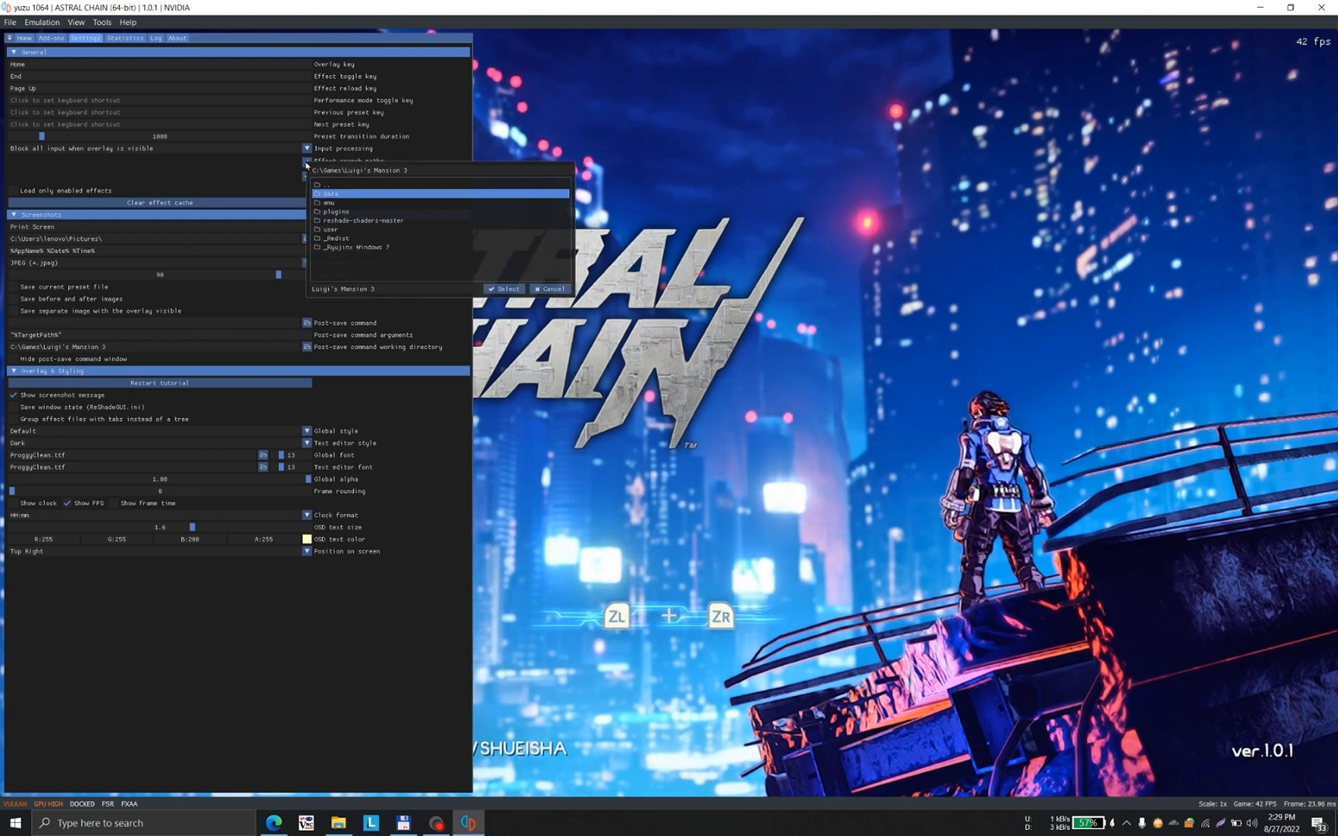
pyautogui.click(369, 220)
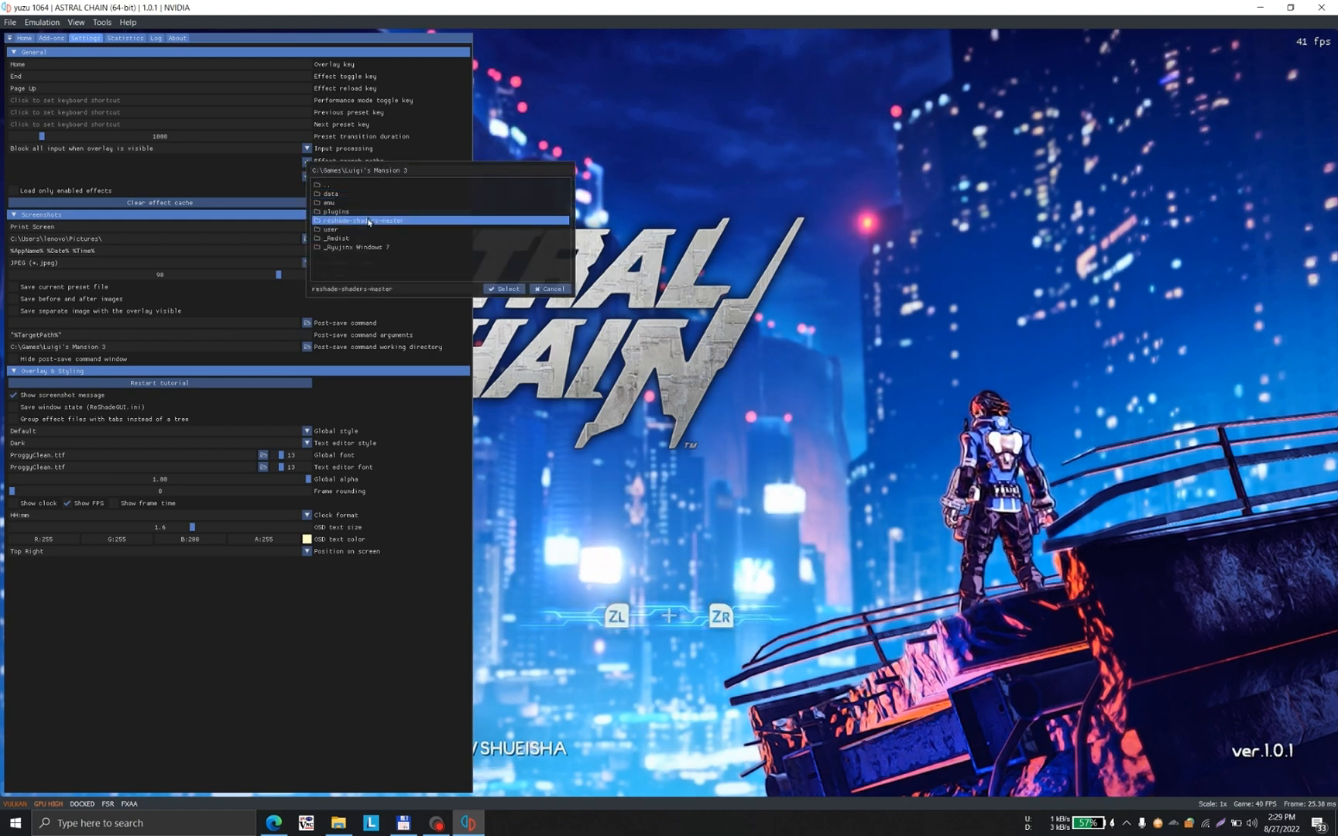
pyautogui.doubleClick(368, 221)
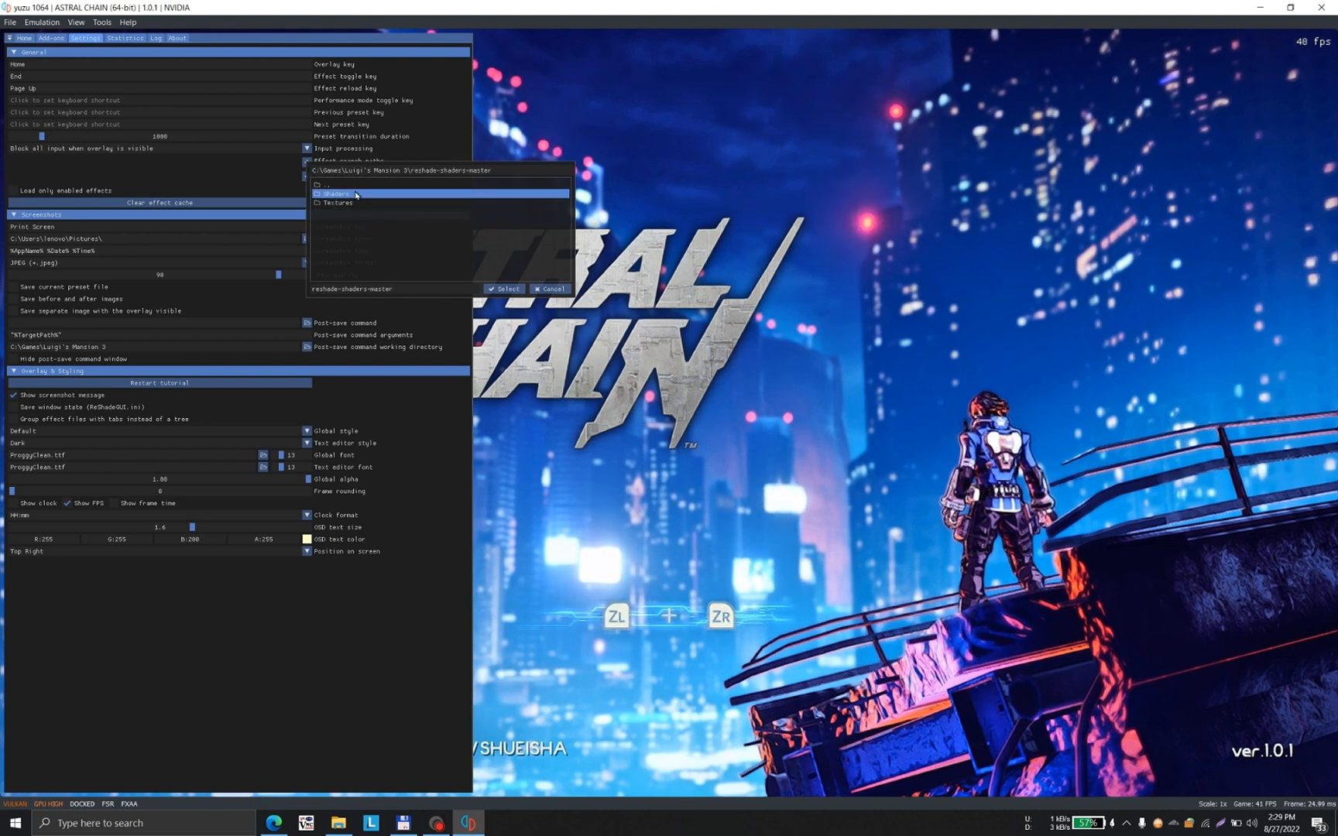
pyautogui.doubleClick(357, 194)
pyautogui.click(507, 289)
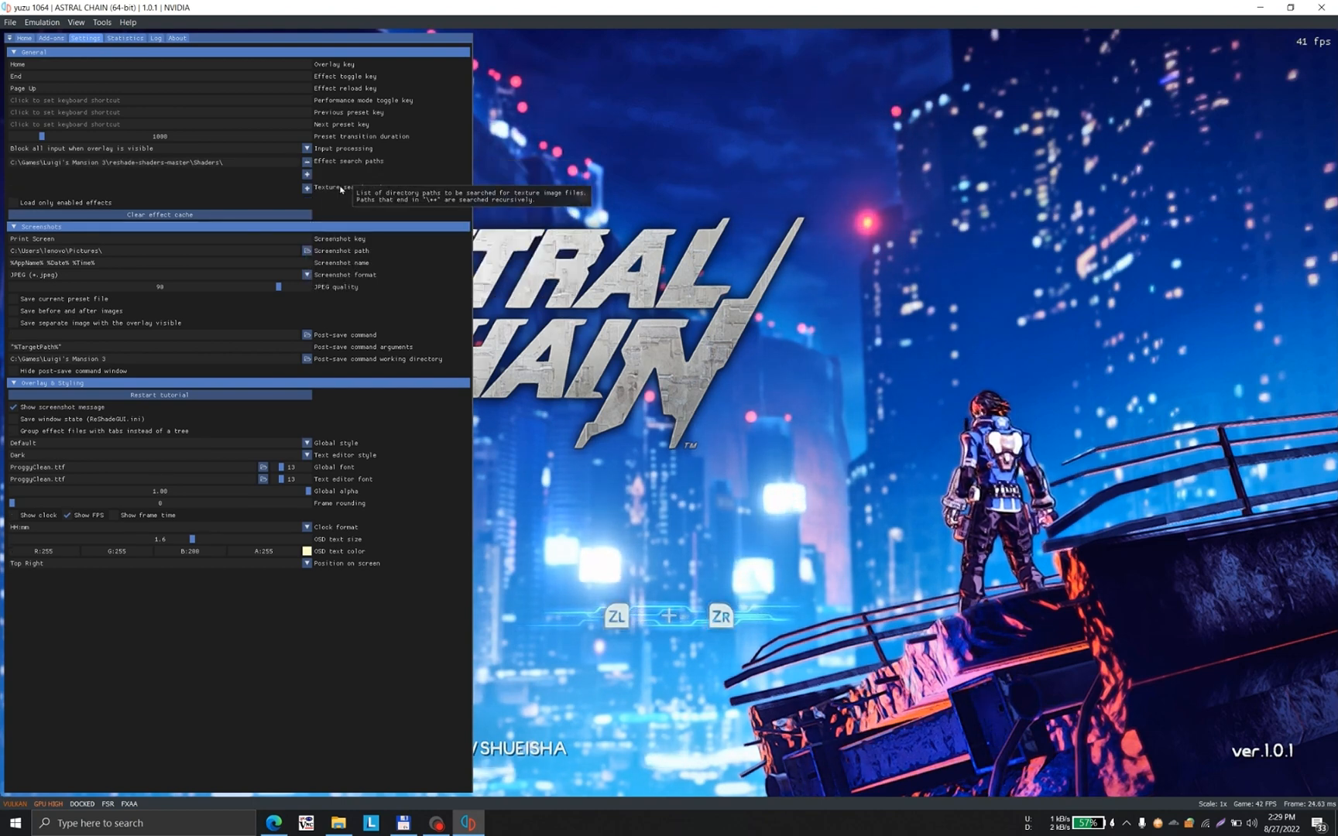
# Set the texture search path to reshade-shaders-master\Textures.
pyautogui.click(307, 187)
pyautogui.doubleClick(360, 247)
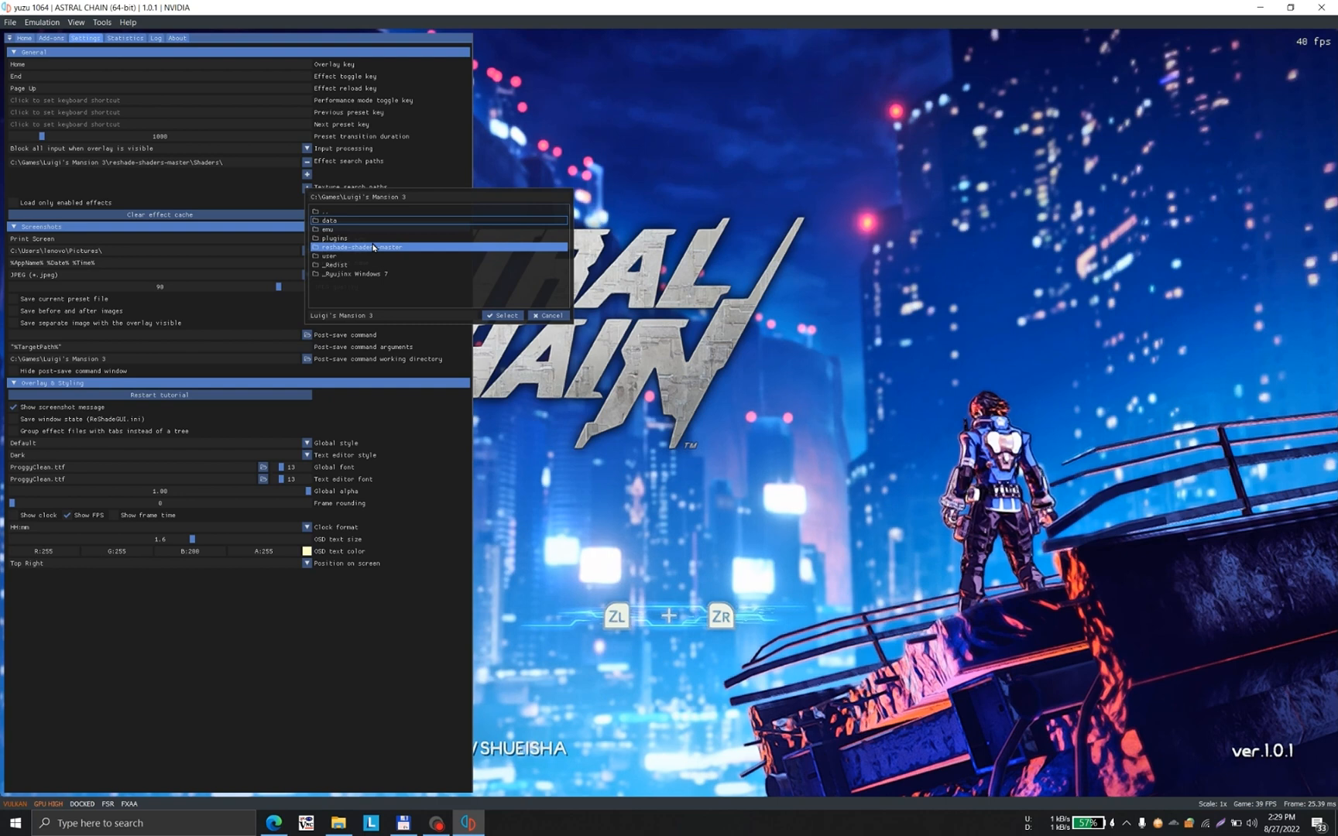
pyautogui.click(344, 229)
pyautogui.doubleClick(345, 232)
pyautogui.click(502, 315)
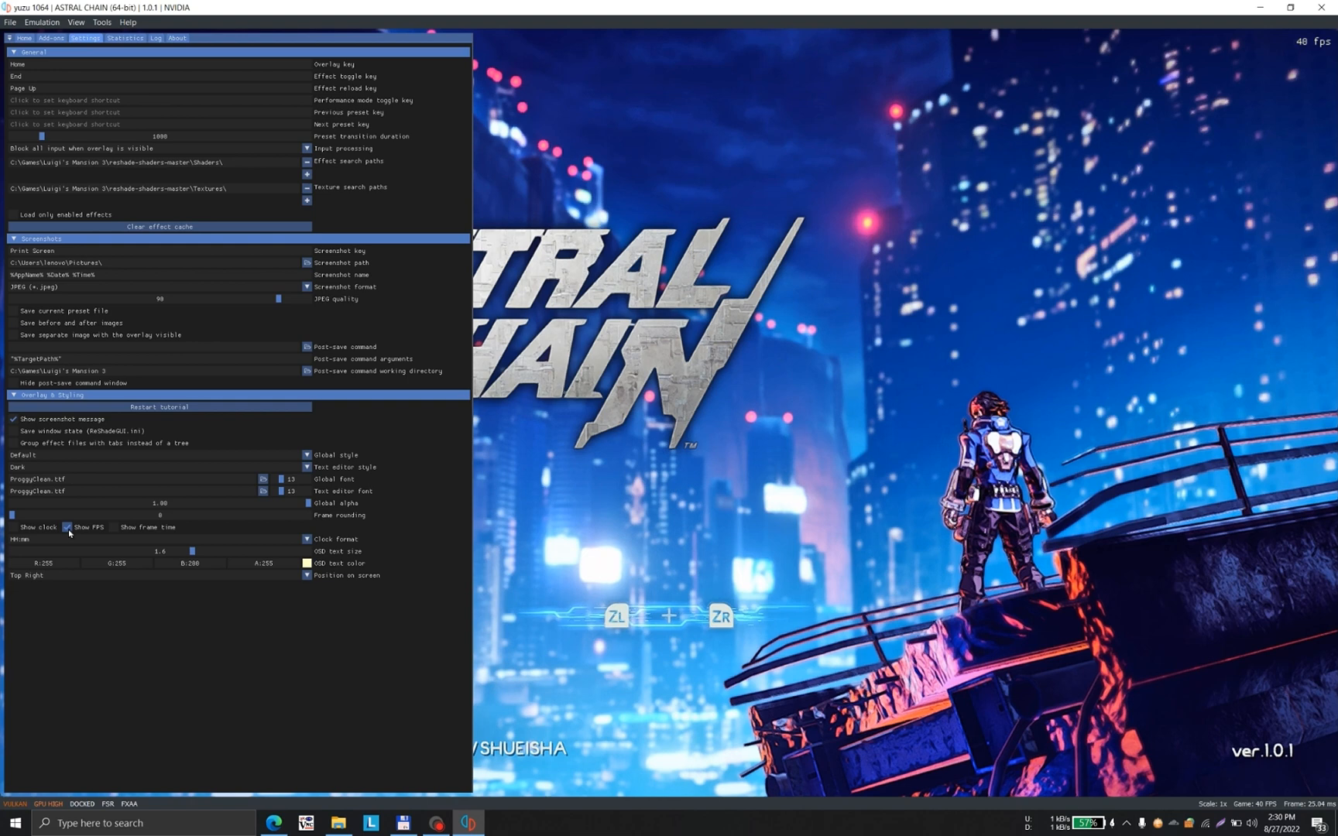
# Raise the OSD text size to 1.7 and return to the effects list.
pyautogui.moveTo(191, 551); pyautogui.dragTo(206, 551)
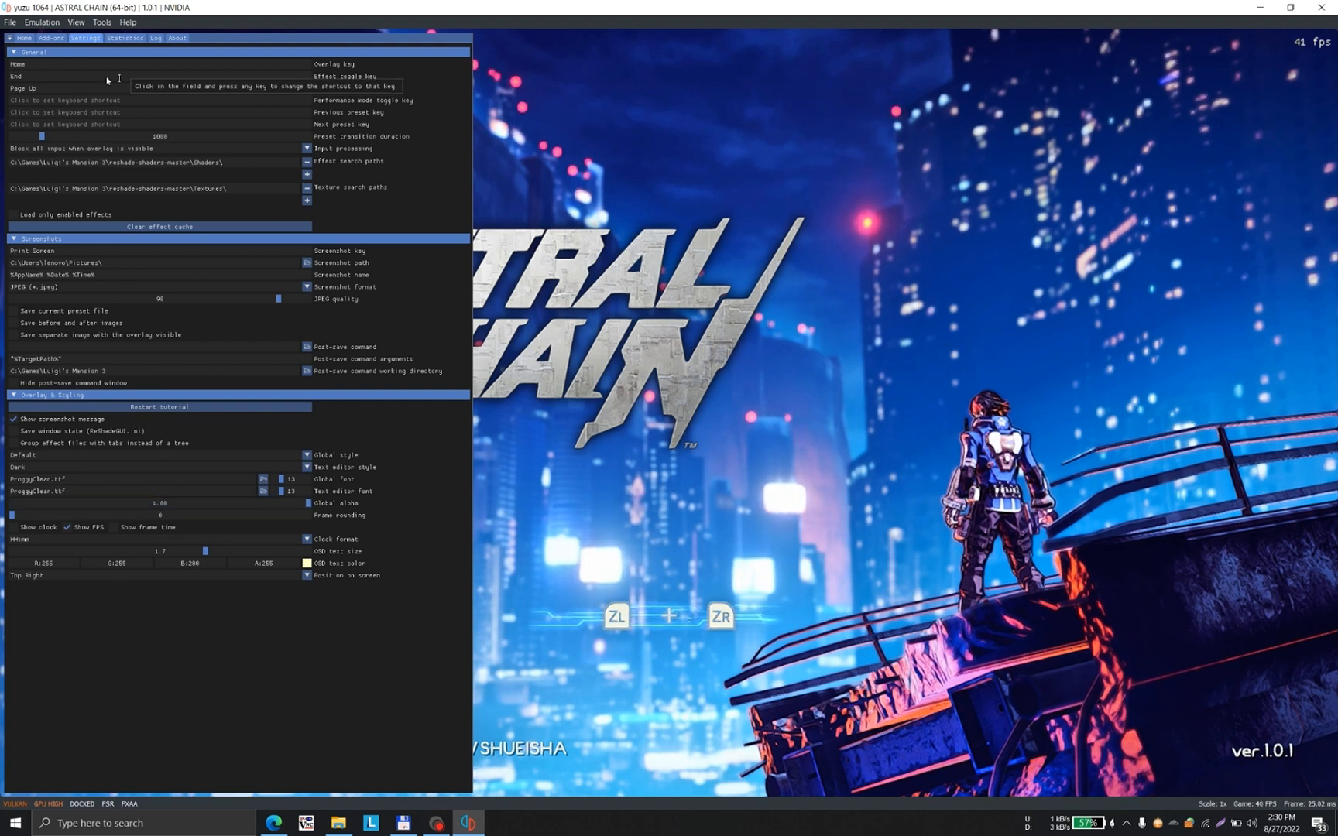
pyautogui.click(23, 38)
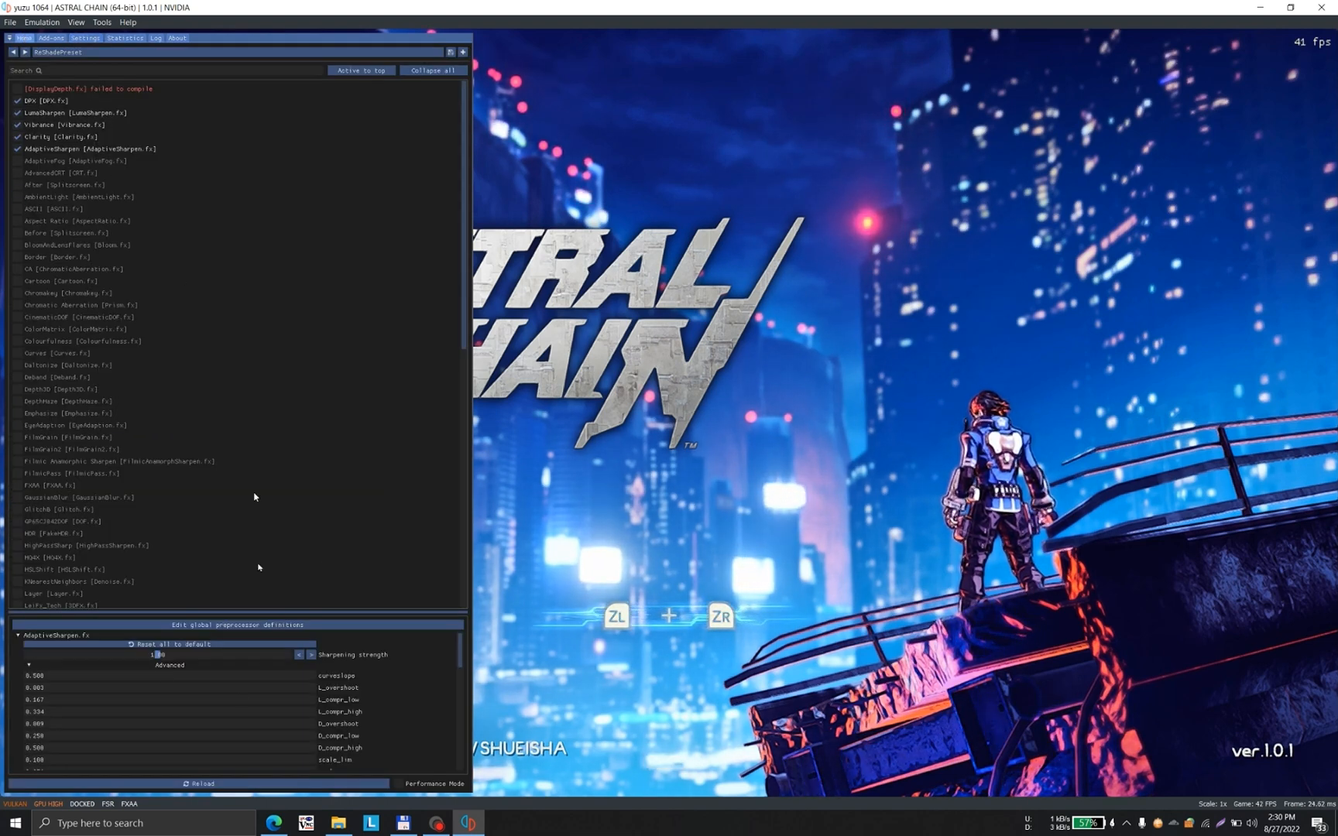
# Reload all ReShade effects from the Home page.
pyautogui.click(176, 785)
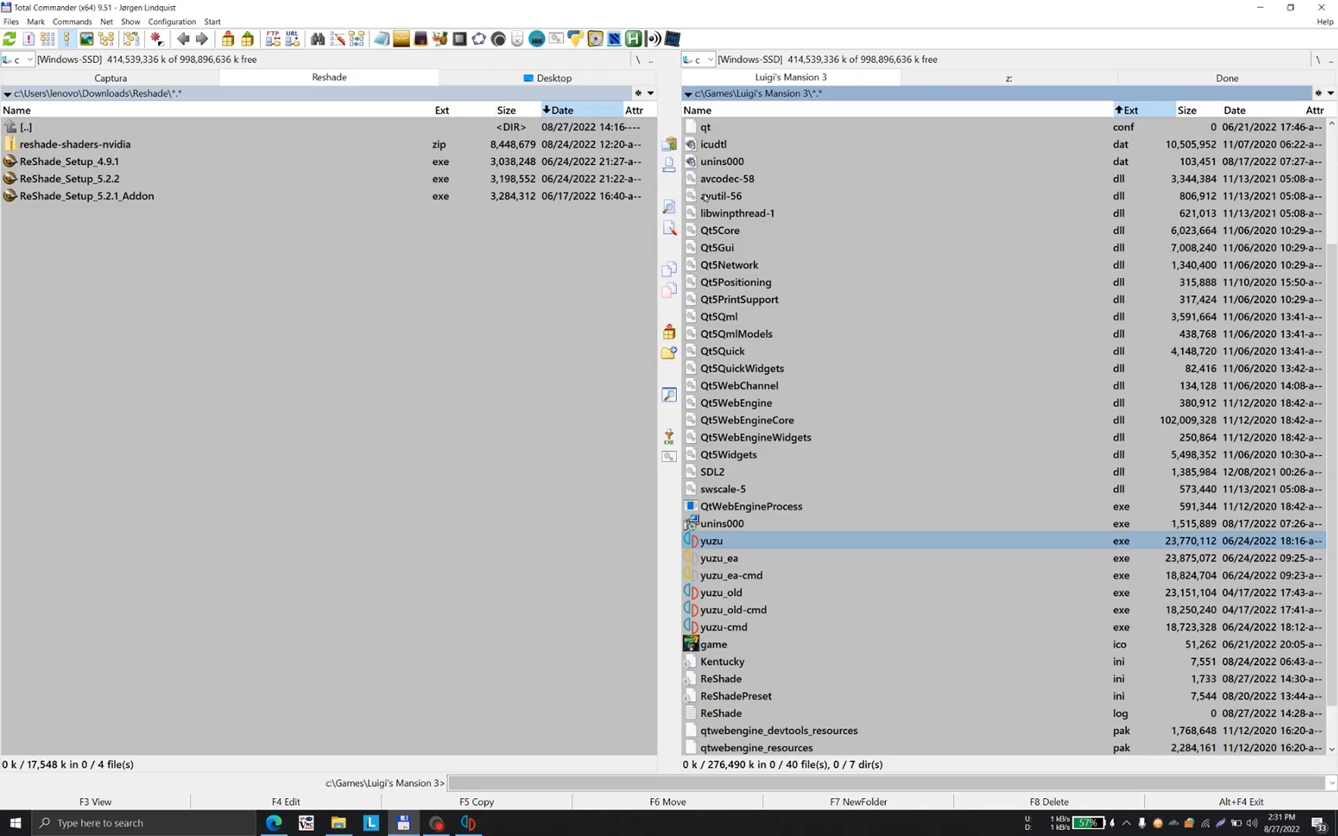
pyautogui.scroll(5, 702, 197)
# Browse reshade-shaders-master\Shaders to view its fx files, then minimize Total Commander back to yuzu.
pyautogui.doubleClick(779, 240)
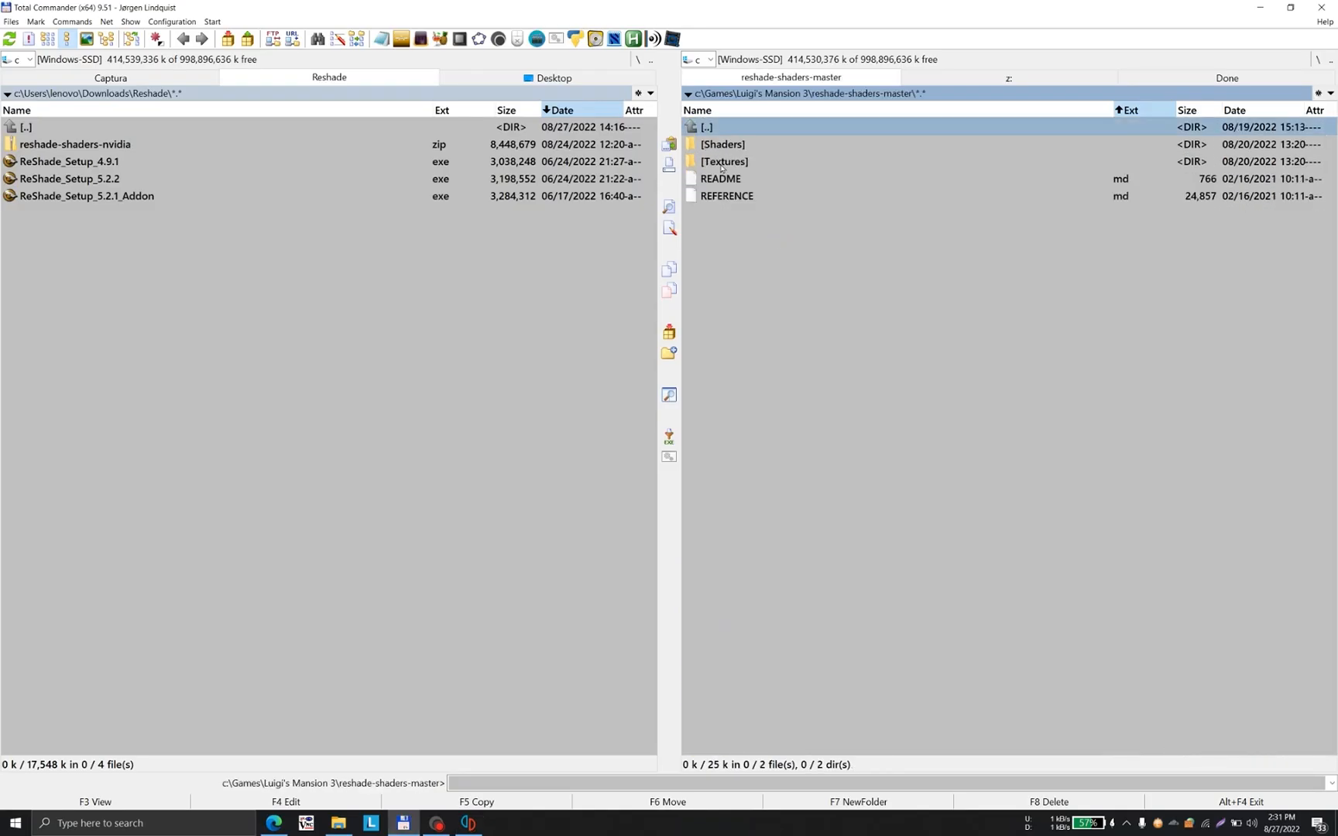
pyautogui.doubleClick(724, 144)
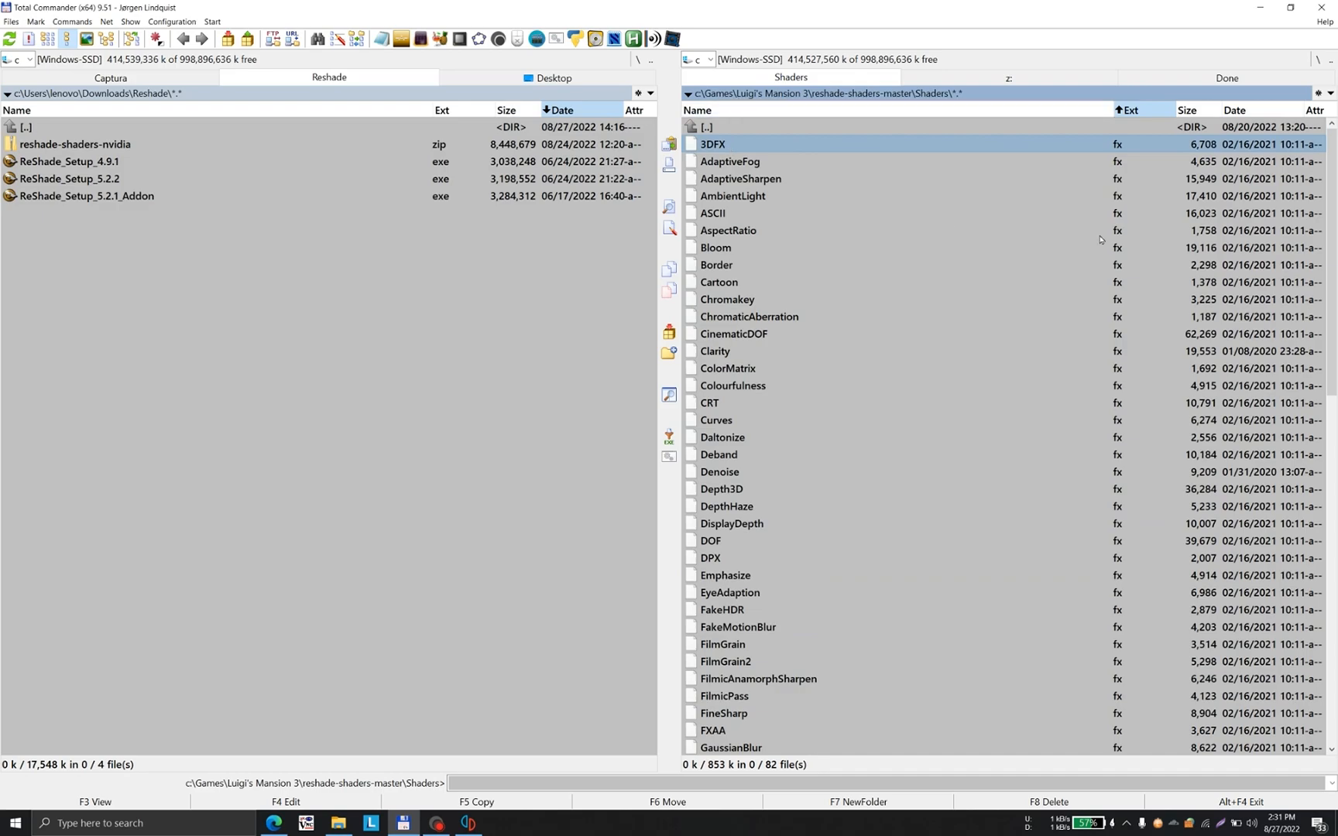
pyautogui.click(1268, 6)
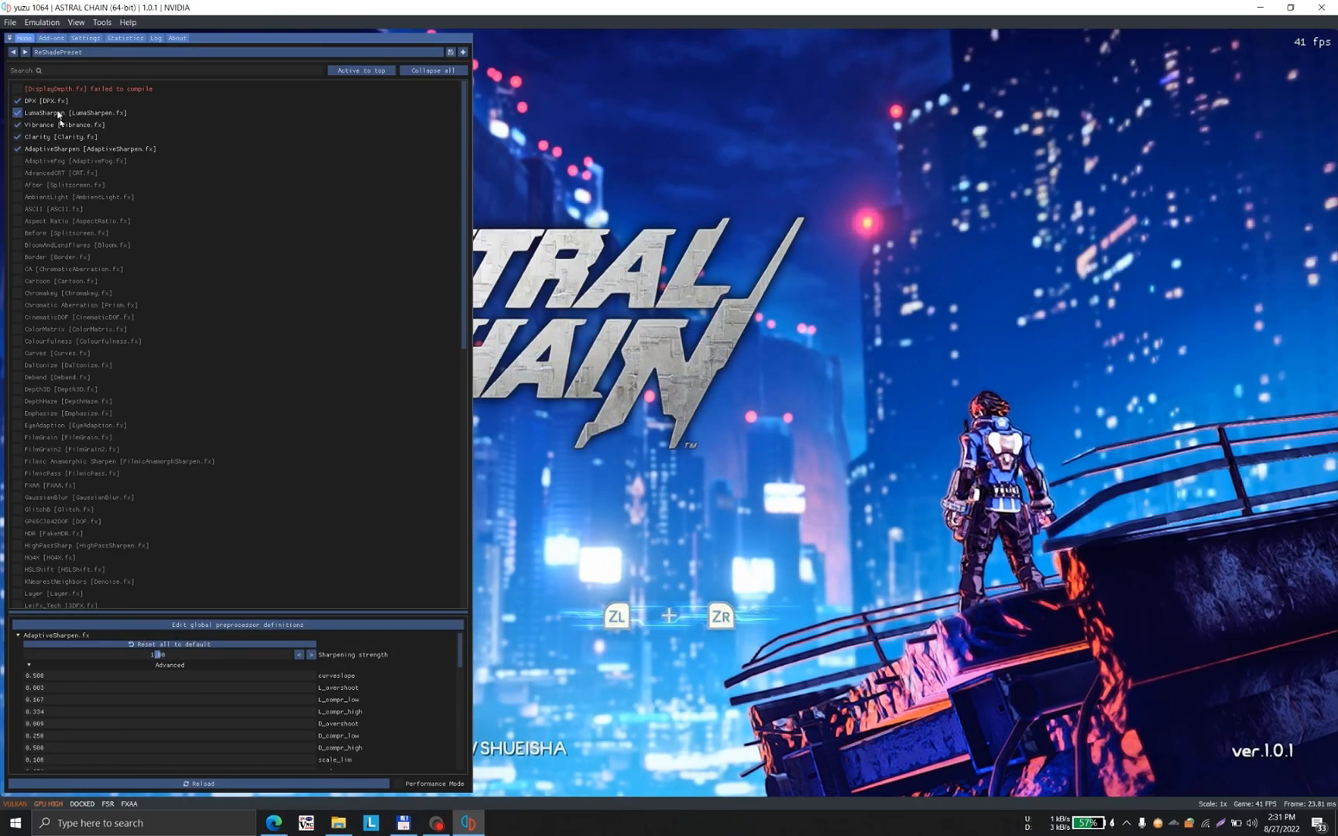
pyautogui.click(17, 100)
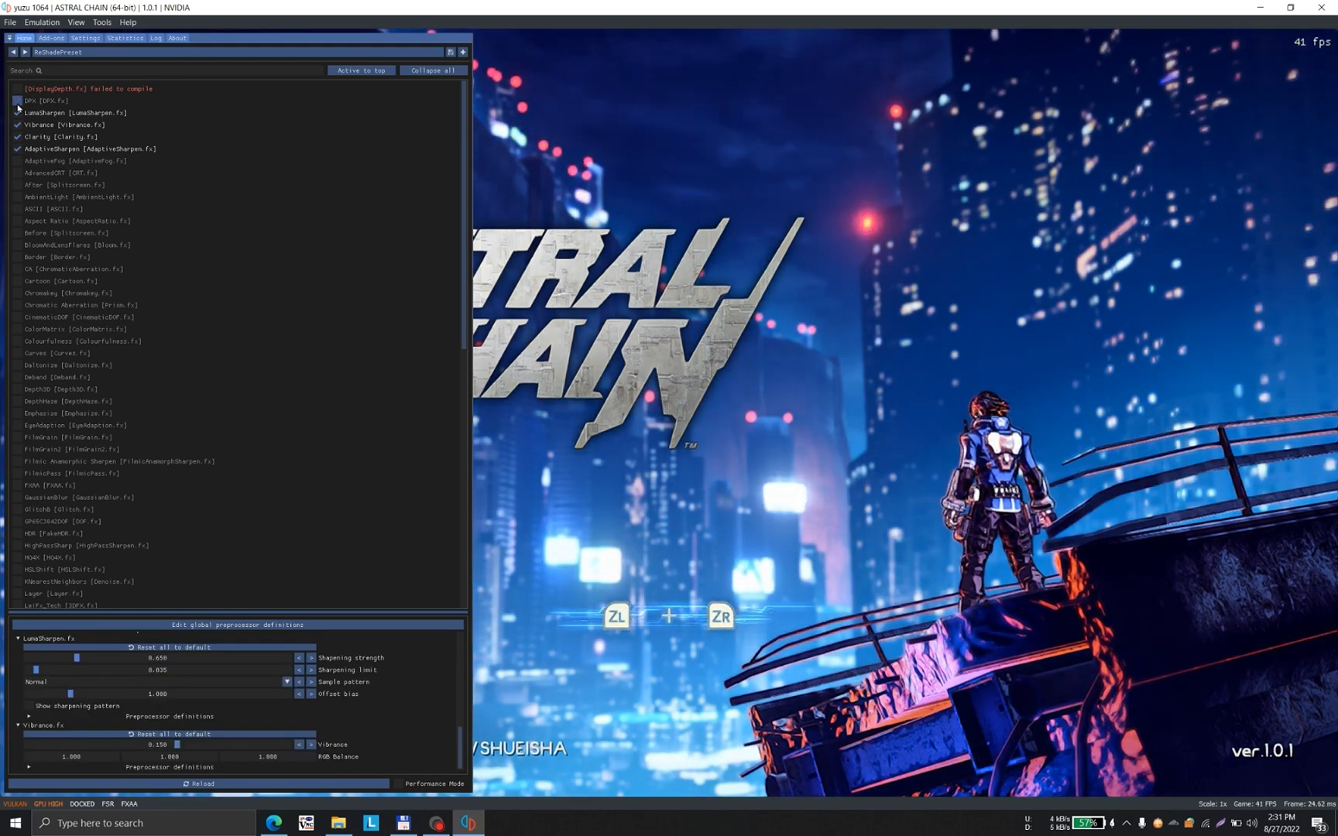
pyautogui.click(17, 102)
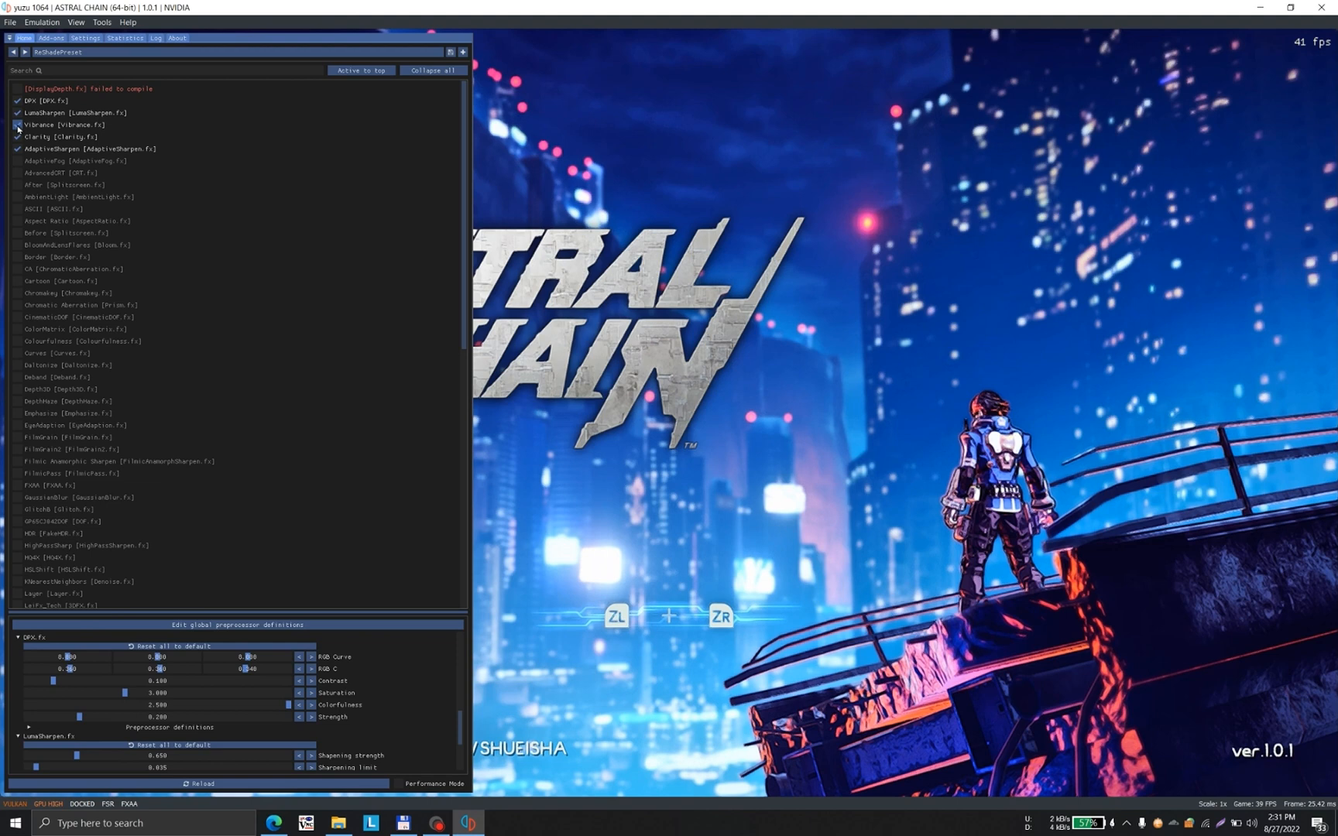
pyautogui.scroll(-3, 157, 691)
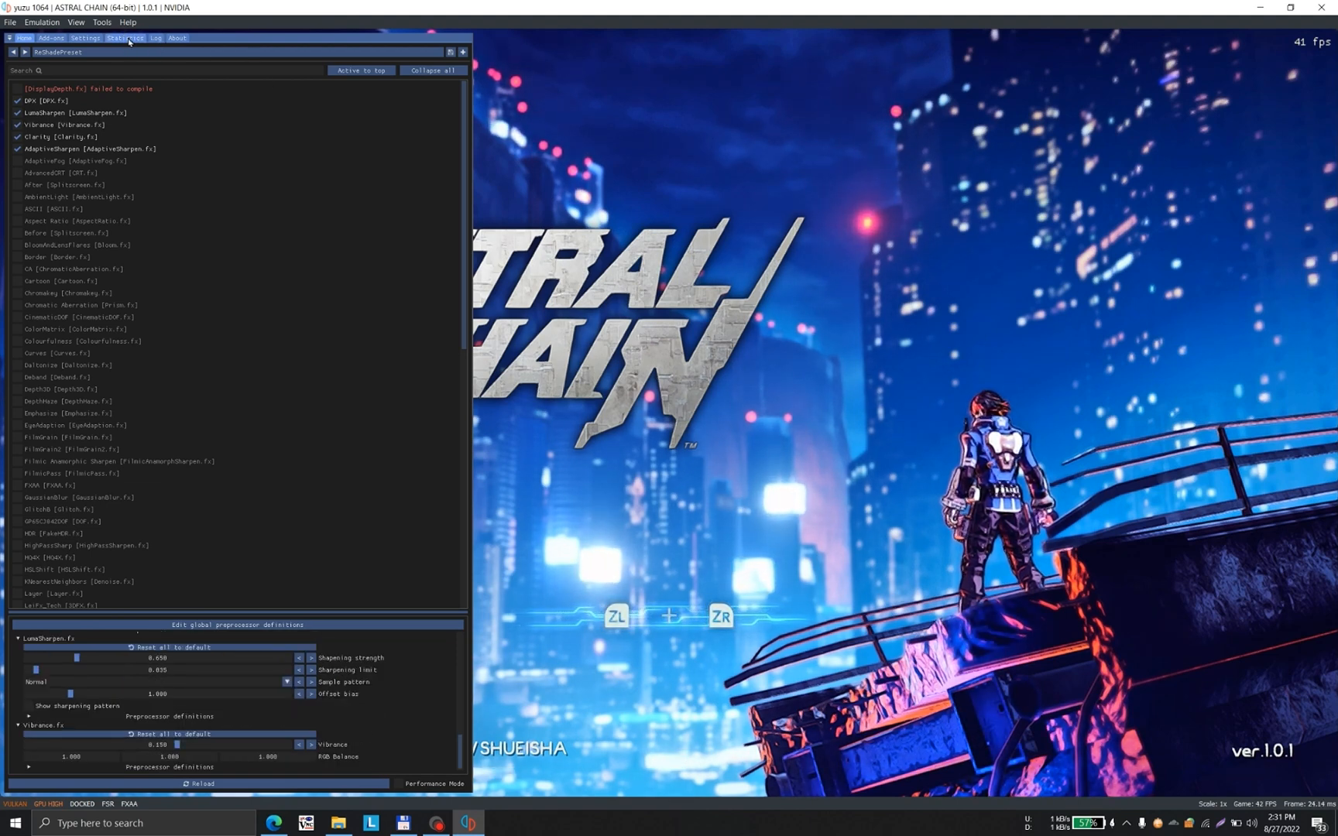
pyautogui.click(88, 37)
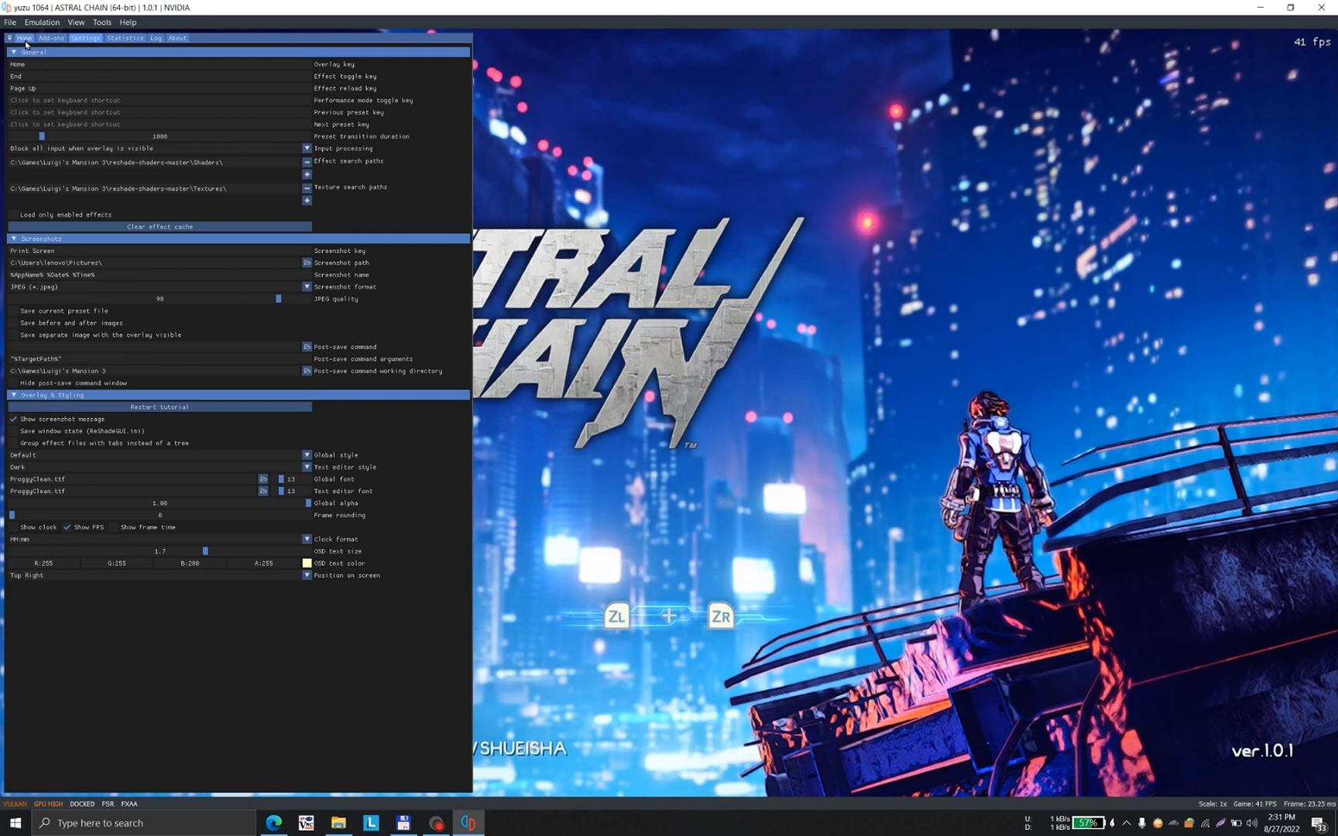
pyautogui.click(23, 38)
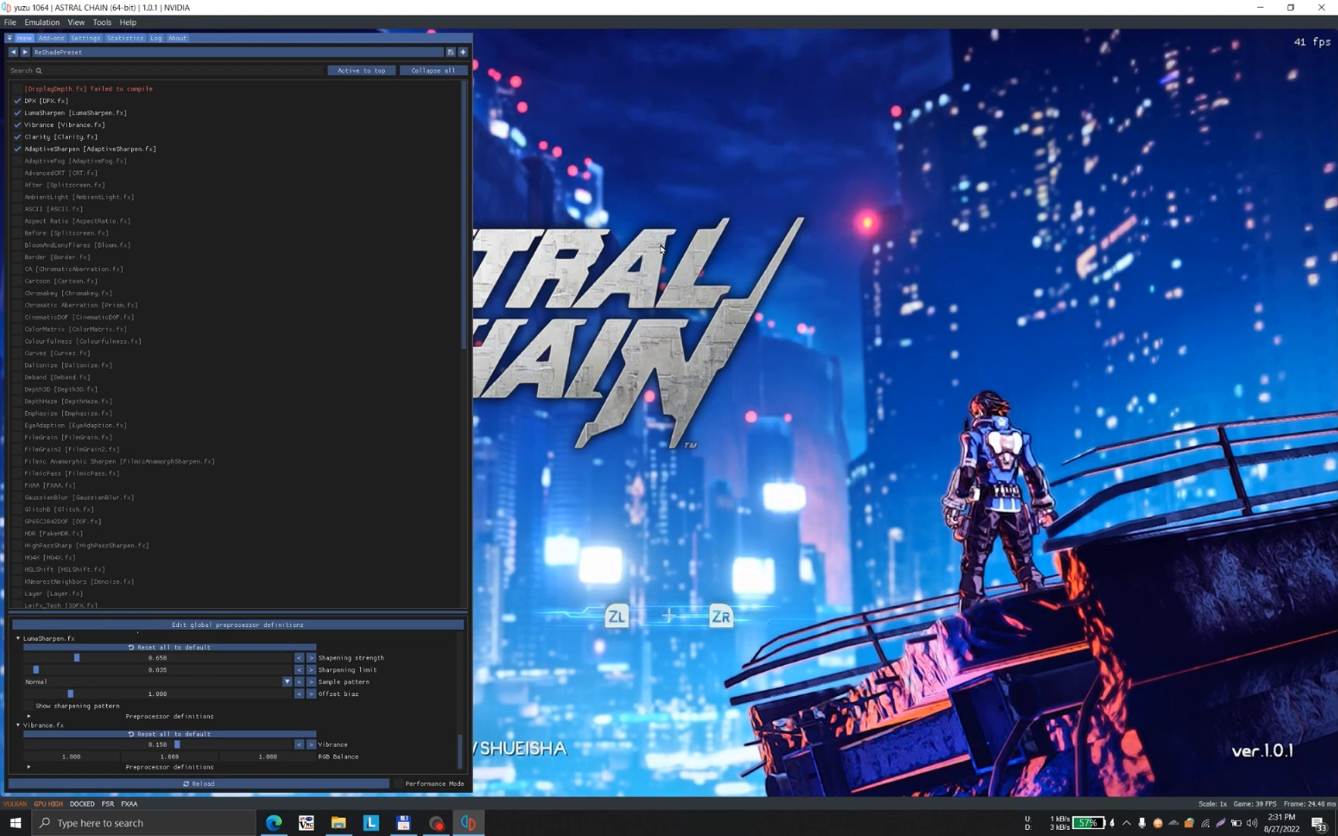
pyautogui.press('End')
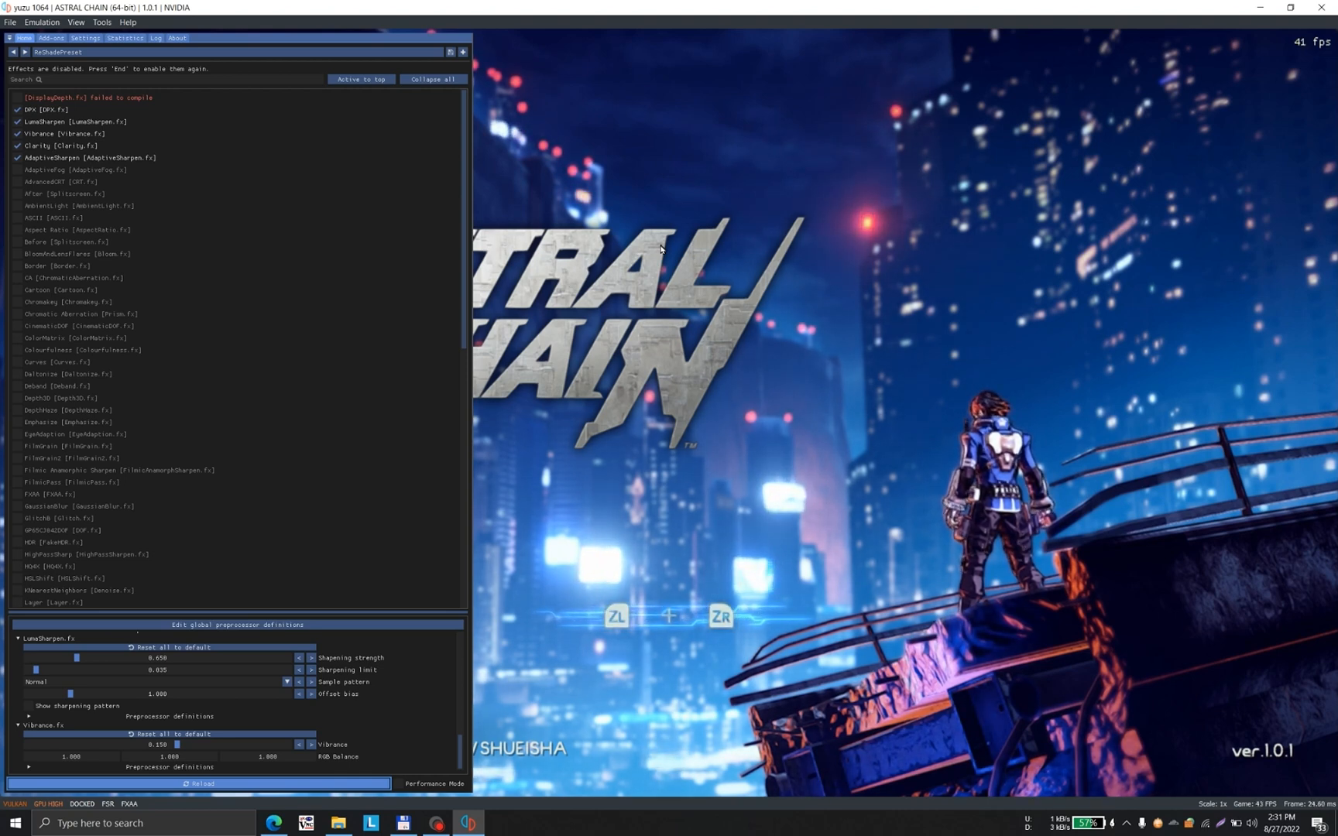
pyautogui.press('End')
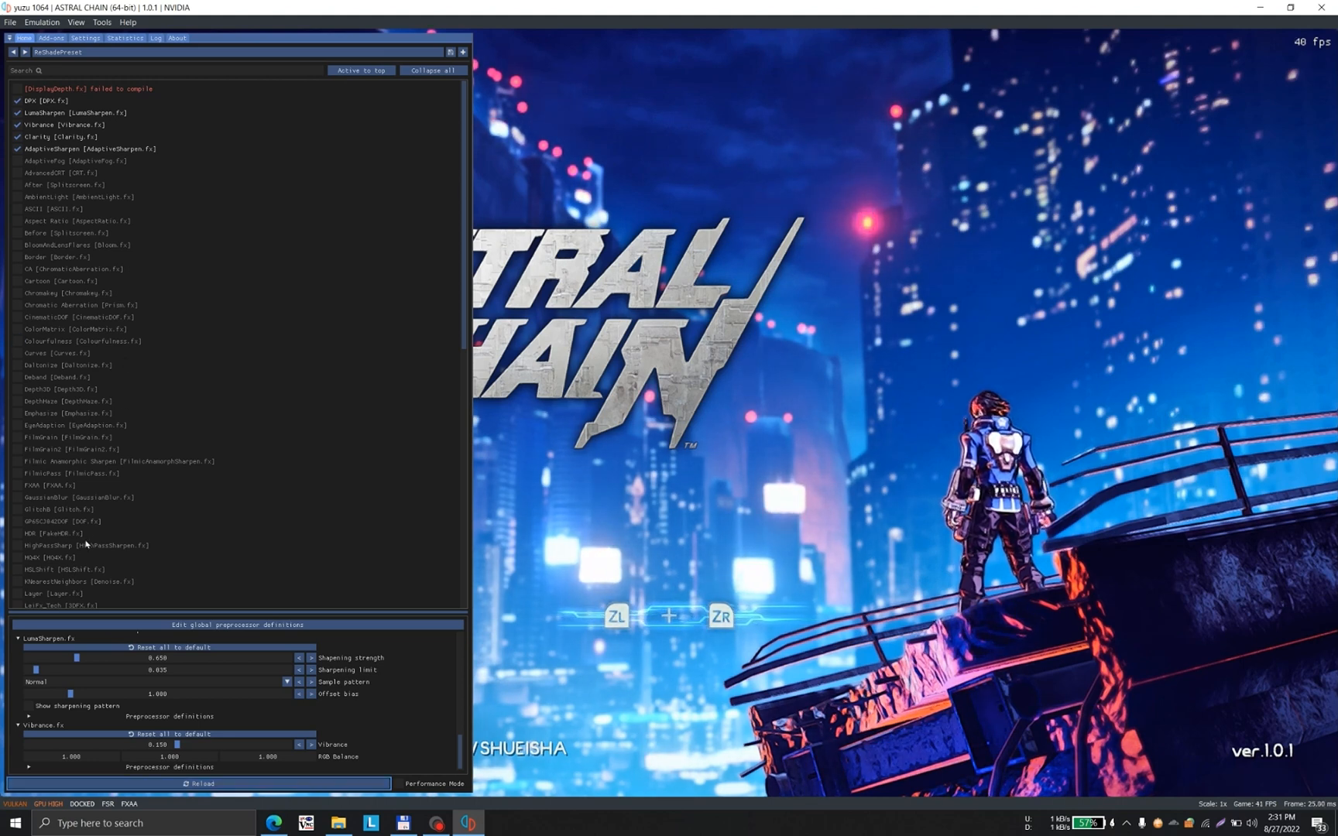
pyautogui.click(51, 38)
pyautogui.click(116, 38)
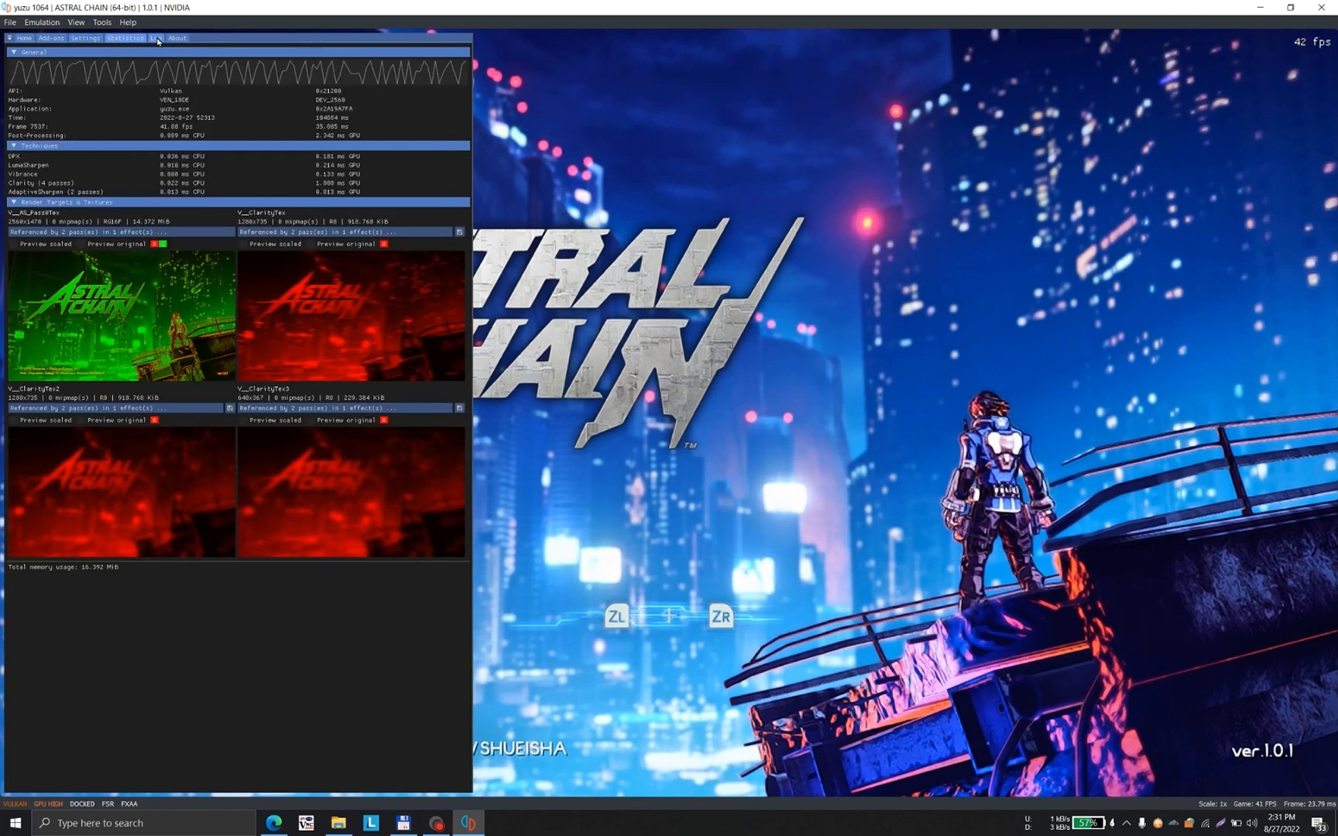
pyautogui.click(27, 39)
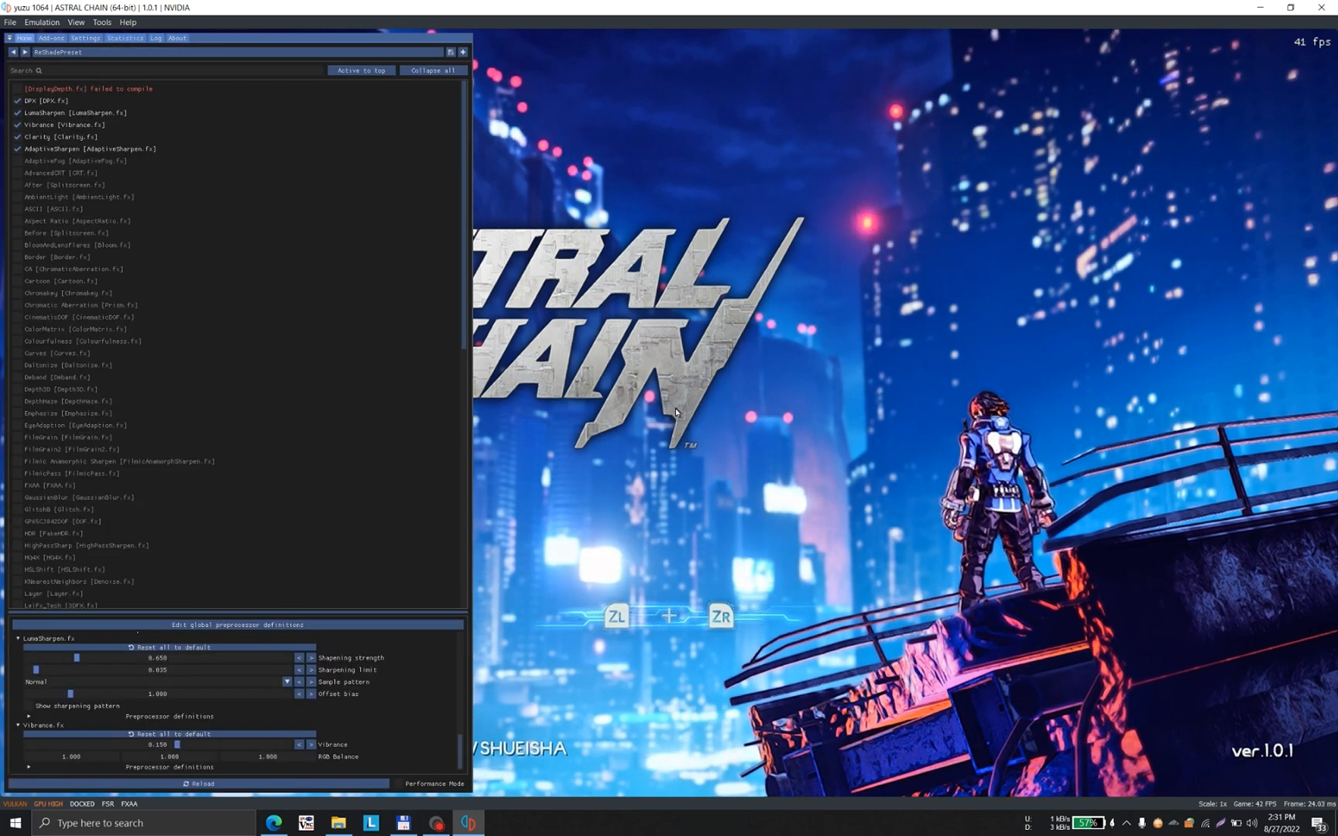